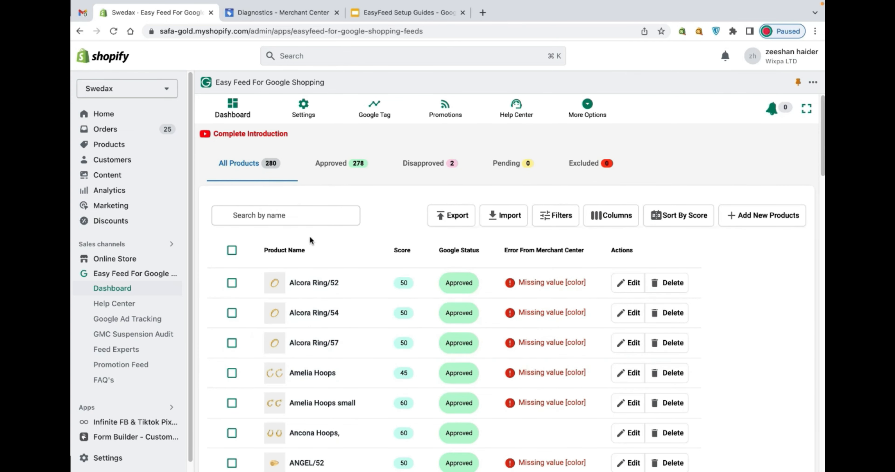
# - Review the disapproved, approved and pending product lists, and return to the list of all products
pyautogui.click(414, 169)
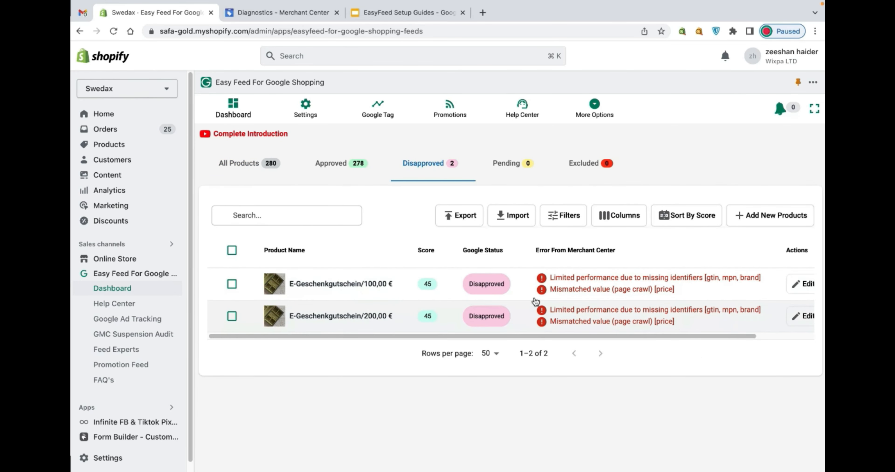
pyautogui.click(353, 166)
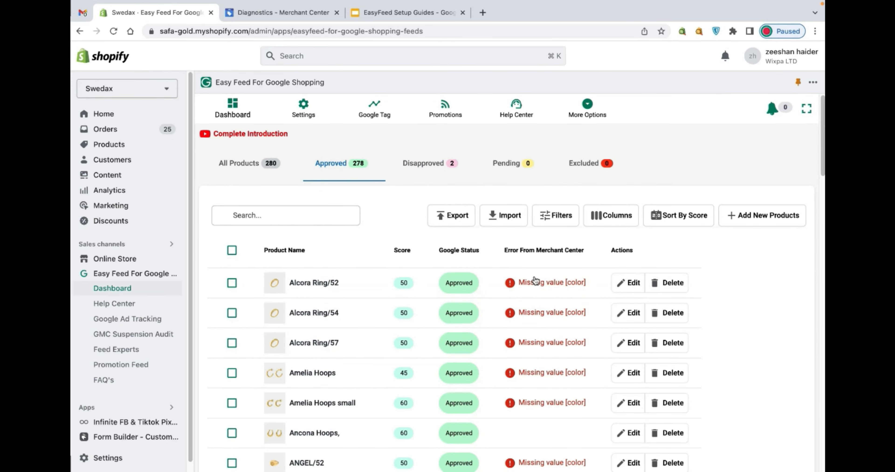
pyautogui.click(503, 166)
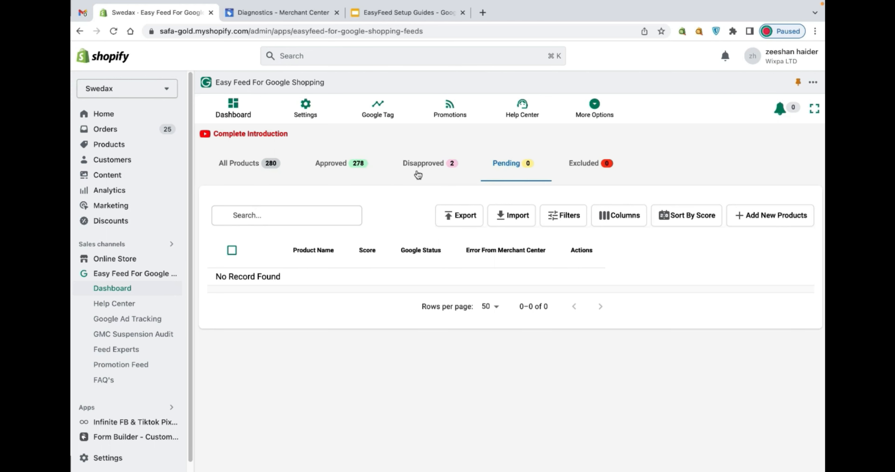
pyautogui.click(257, 165)
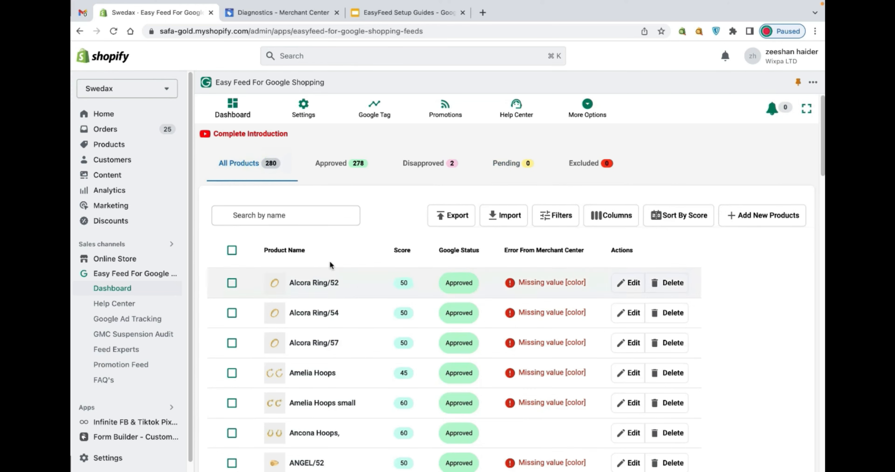
# - Search the products by name for "hoops", look through the matches, and clear the search
pyautogui.click(266, 217)
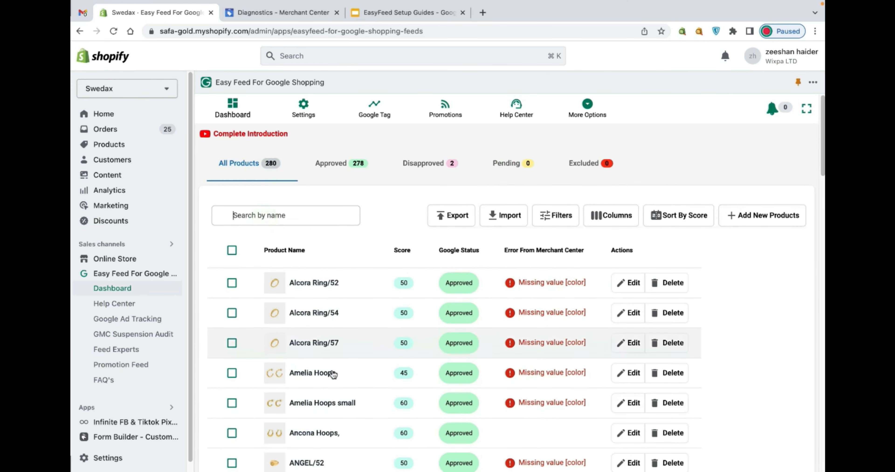
pyautogui.scroll(-1, 331, 399)
pyautogui.scroll(-1, 337, 416)
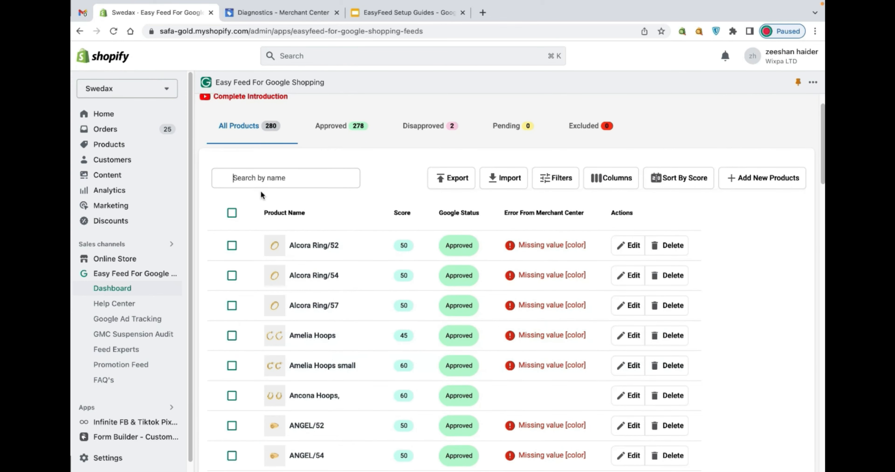
pyautogui.write('hoops')
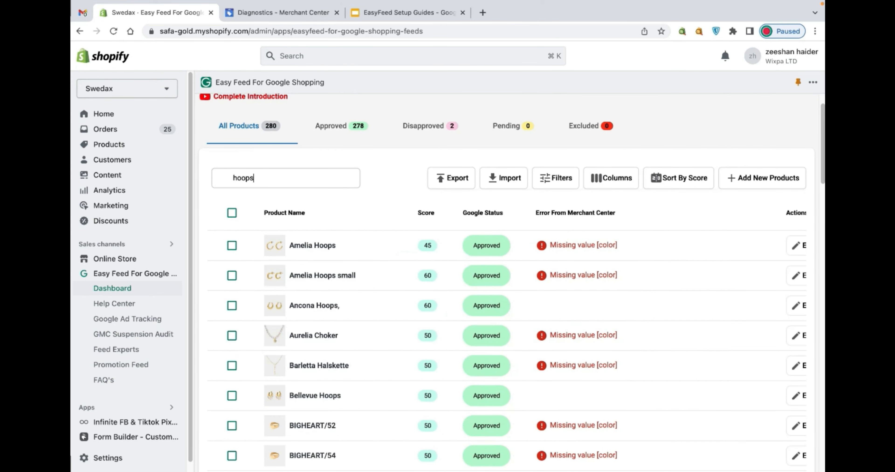
pyautogui.scroll(-10, 365, 370)
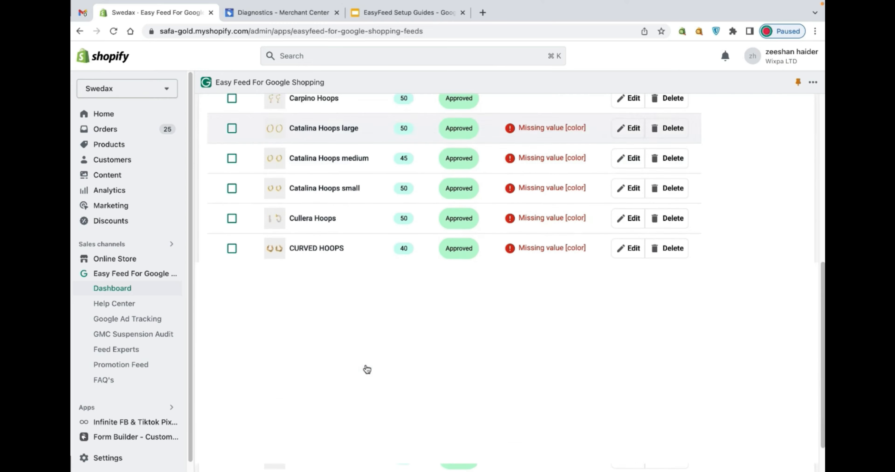
pyautogui.scroll(10, 368, 369)
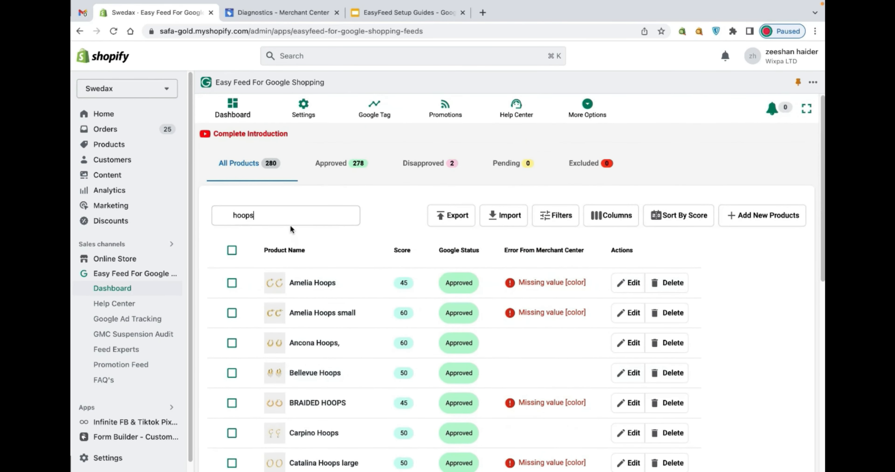
pyautogui.doubleClick(291, 220)
pyautogui.press('BackSpace')
# - Review the export field options for the full product list and close them without exporting
pyautogui.click(438, 221)
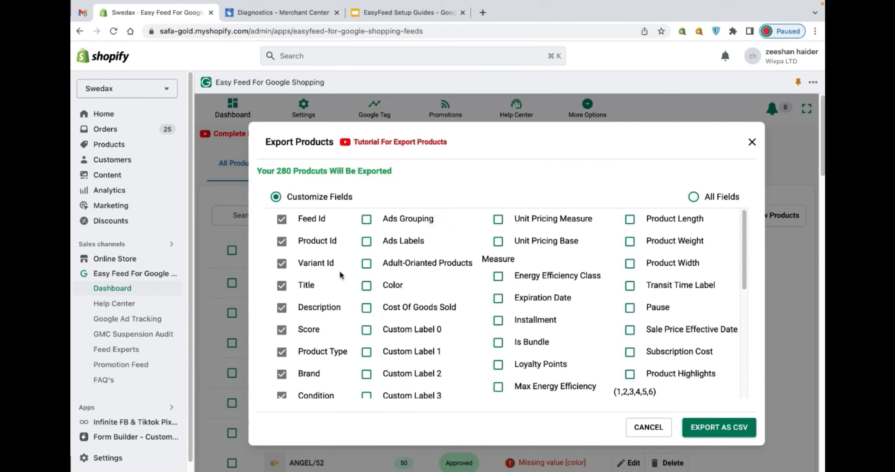
pyautogui.scroll(-5, 340, 275)
pyautogui.scroll(5, 395, 277)
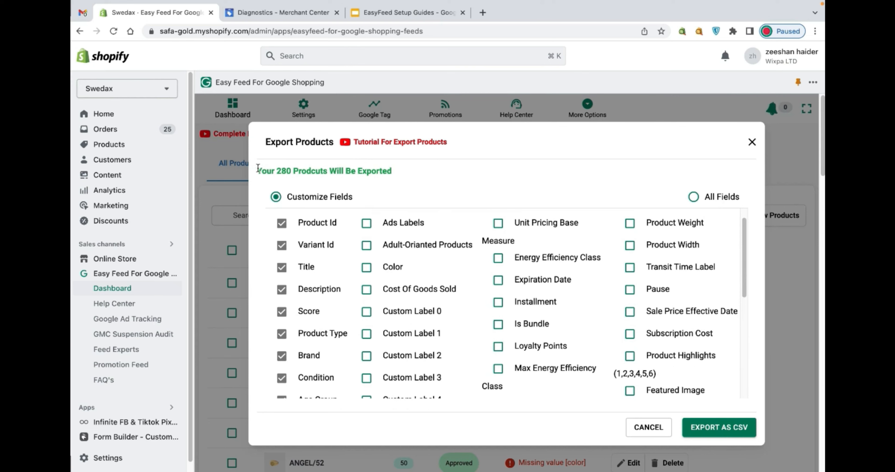
pyautogui.tripleClick(313, 171)
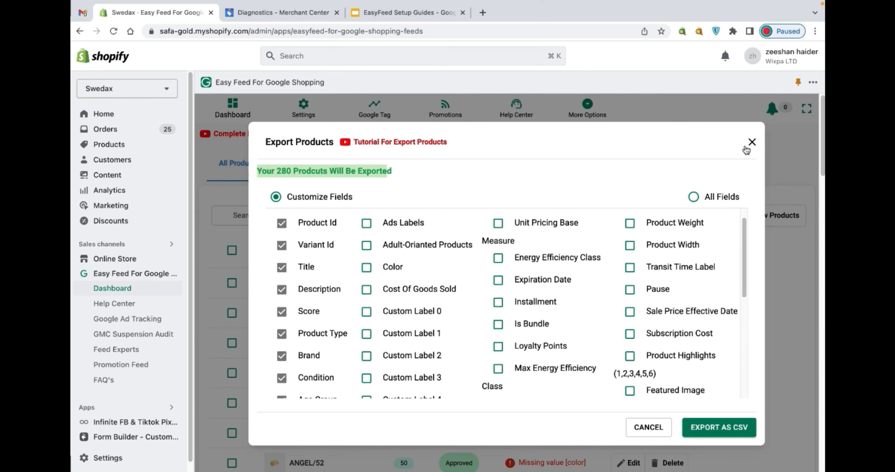
pyautogui.click(750, 142)
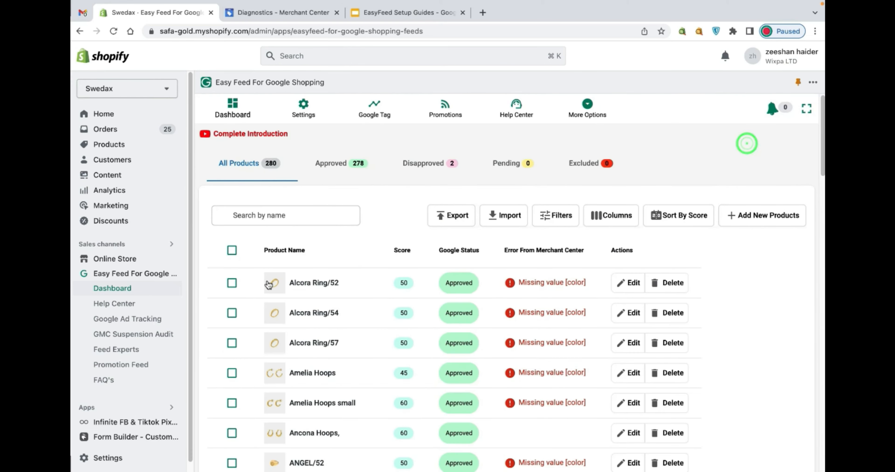
# - Select all listed products except Alcora Ring/52 and Alcora Ring/54, and review their export field options without exporting
pyautogui.click(232, 250)
pyautogui.click(232, 303)
pyautogui.click(231, 333)
pyautogui.click(464, 223)
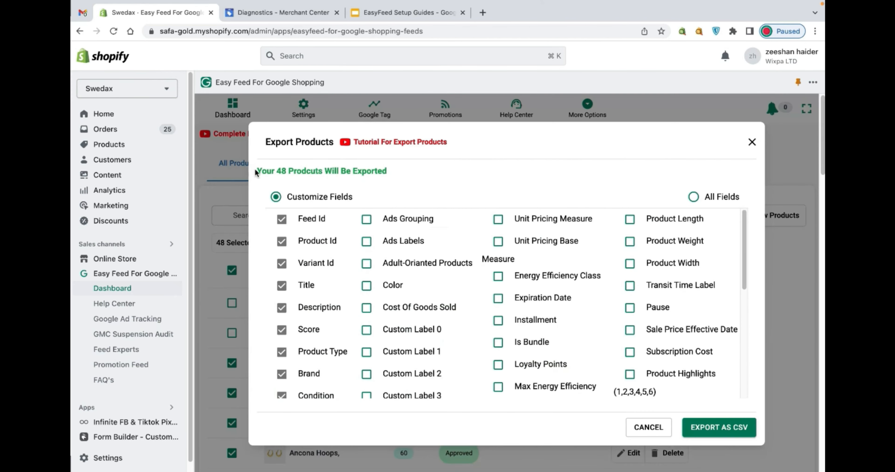
pyautogui.moveTo(258, 171); pyautogui.dragTo(430, 175)
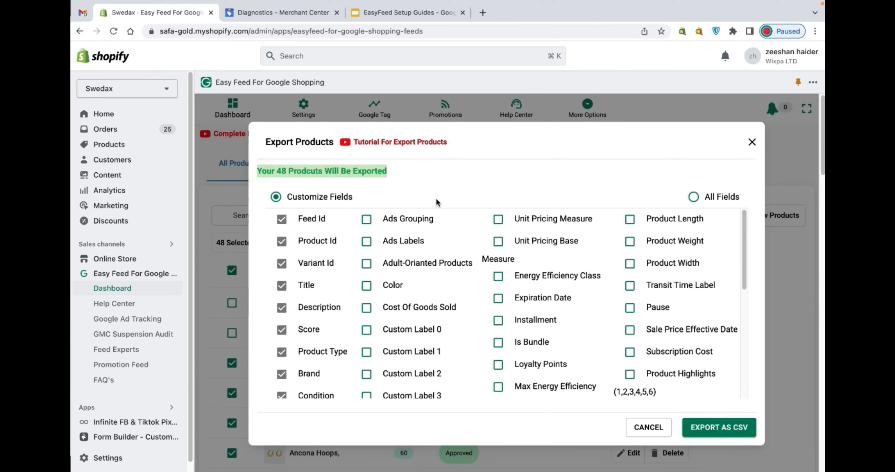
pyautogui.scroll(-3, 559, 316)
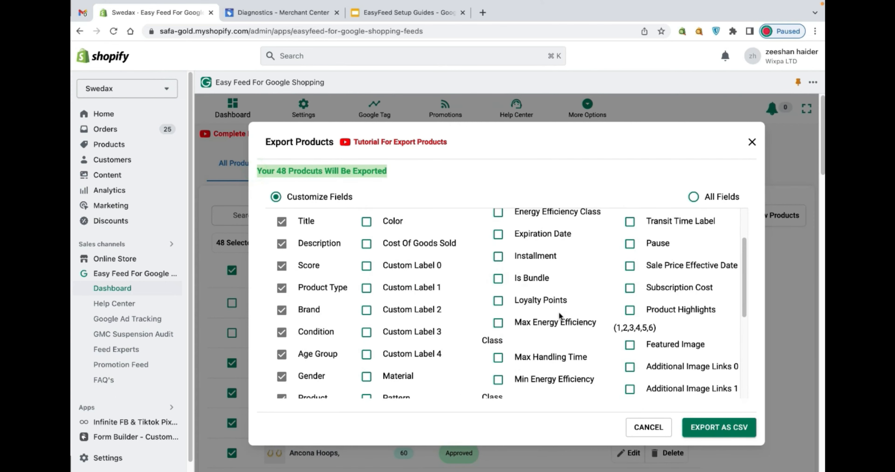
pyautogui.scroll(-2, 559, 317)
pyautogui.scroll(5, 532, 323)
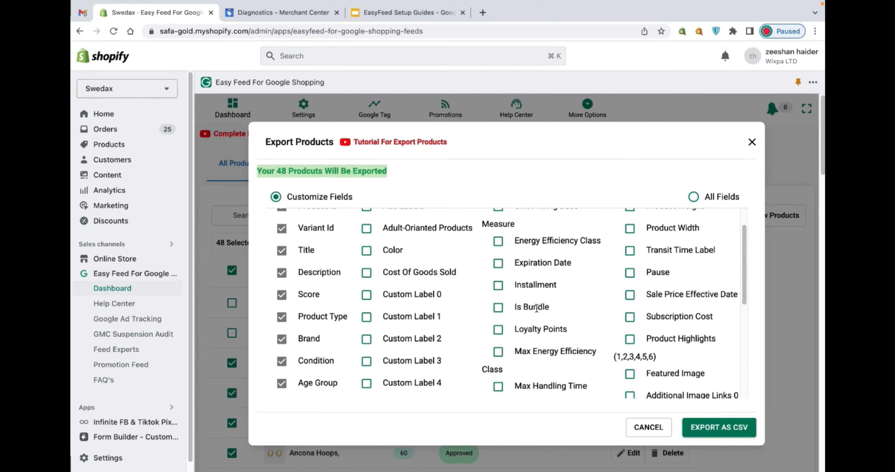
pyautogui.scroll(-10, 537, 263)
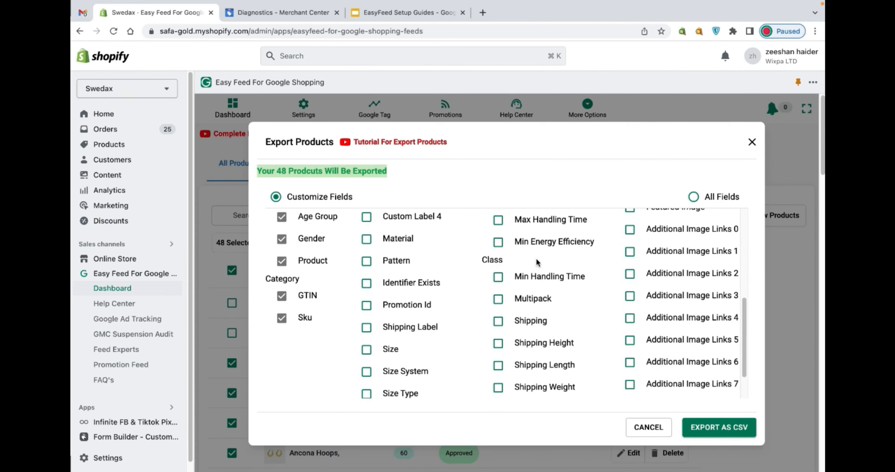
pyautogui.scroll(5, 394, 294)
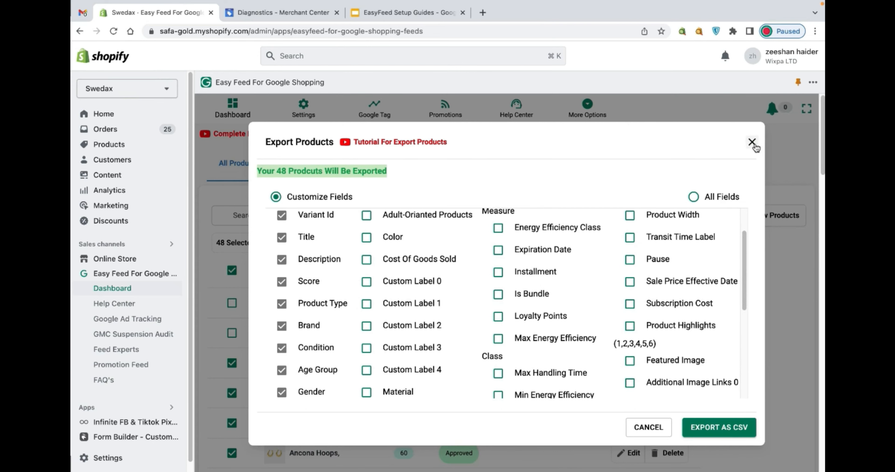
pyautogui.click(753, 143)
# - View the product import options and close them without uploading a file
pyautogui.click(513, 218)
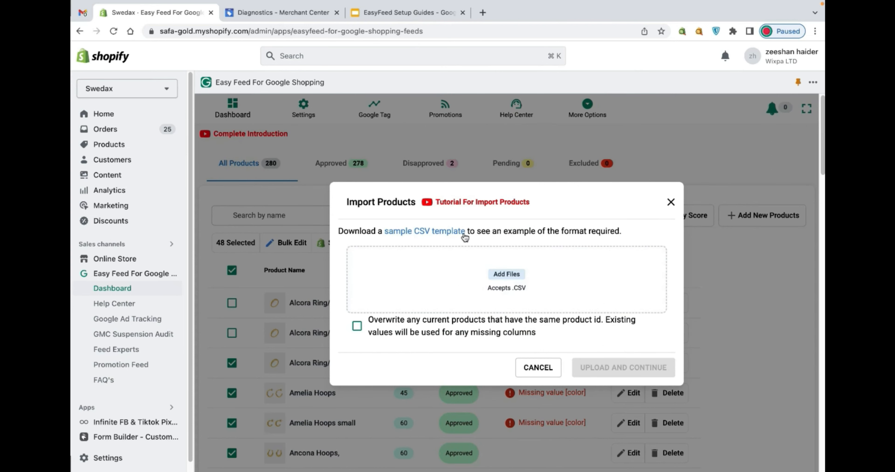
pyautogui.click(670, 202)
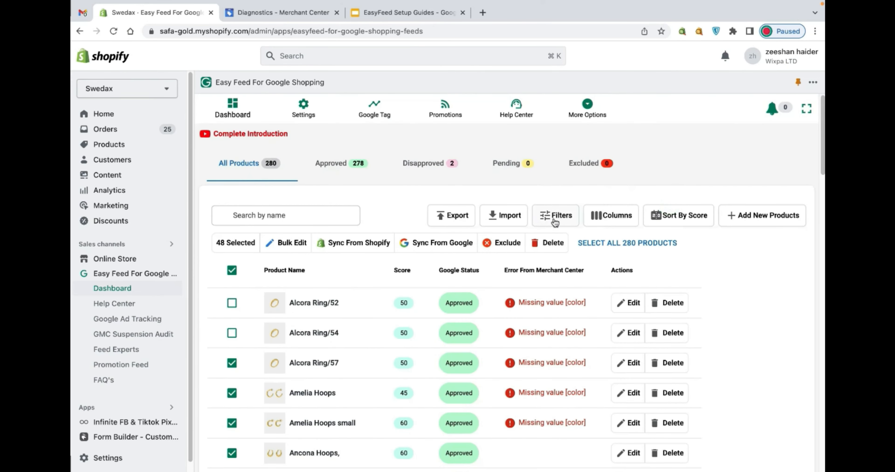
pyautogui.click(562, 217)
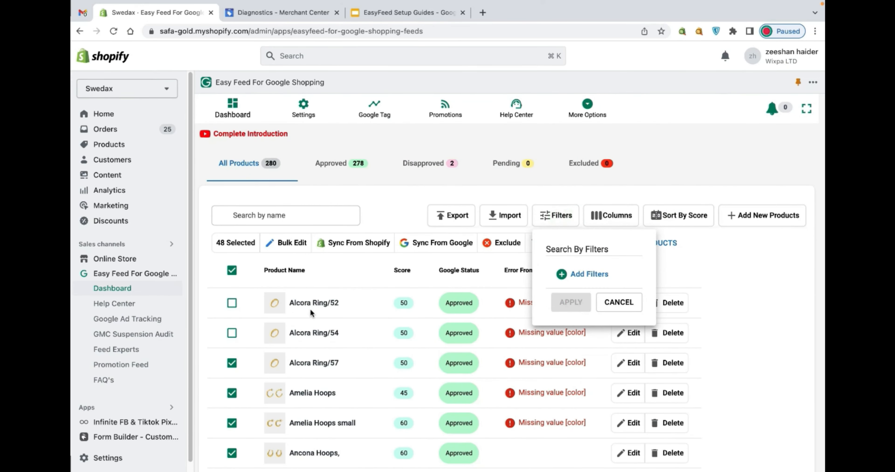
pyautogui.click(571, 277)
pyautogui.click(605, 284)
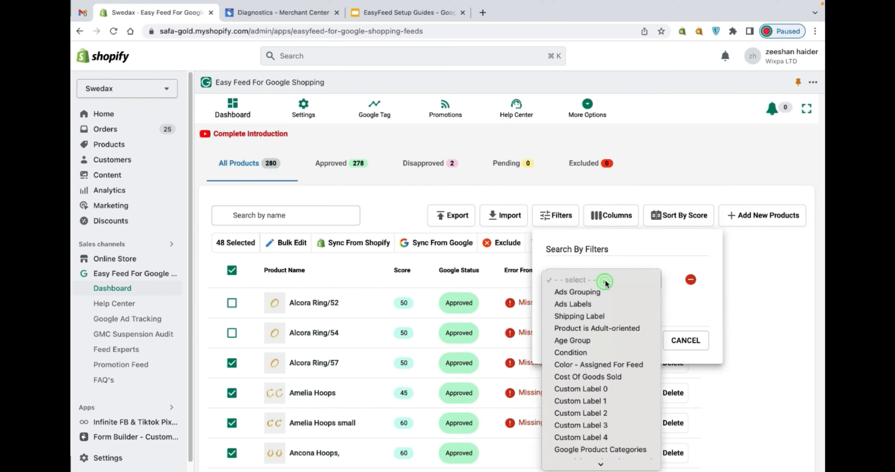
pyautogui.click(415, 192)
pyautogui.click(415, 192)
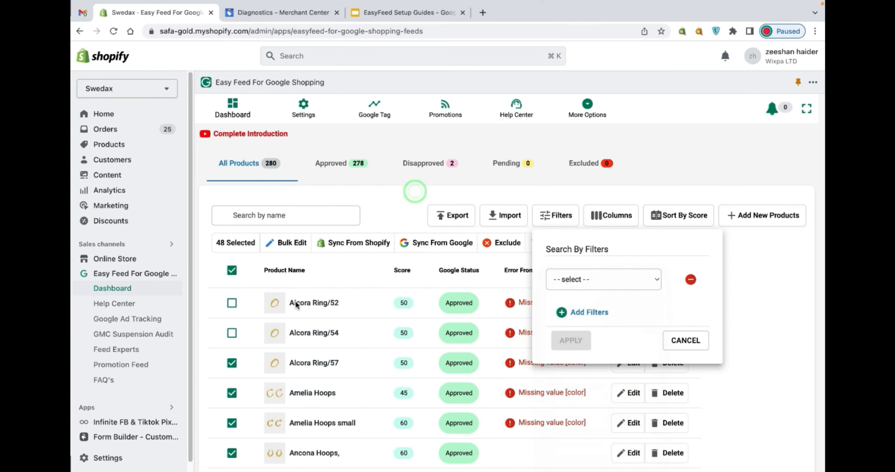
# - Set Custom Label 0 to "aaa" and Custom Label 1 to "aaaa" for Alcora Ring/52, save, and return to the product list
pyautogui.click(306, 307)
pyautogui.scroll(-10, 424, 334)
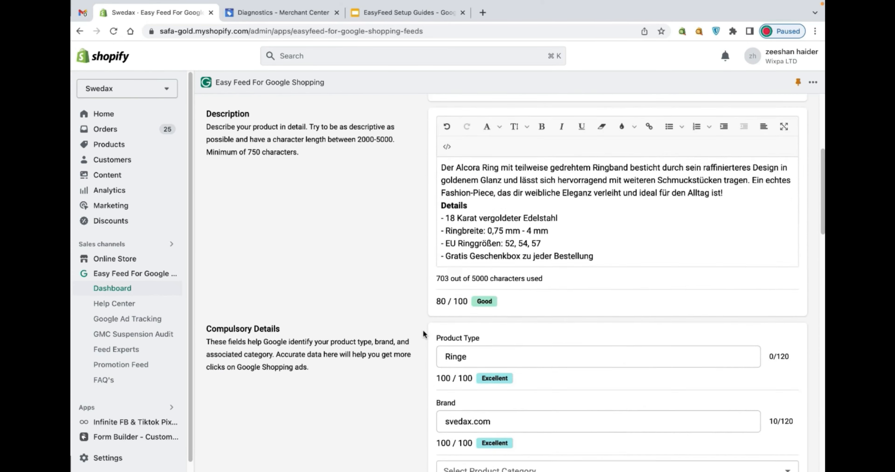
pyautogui.scroll(-10, 423, 335)
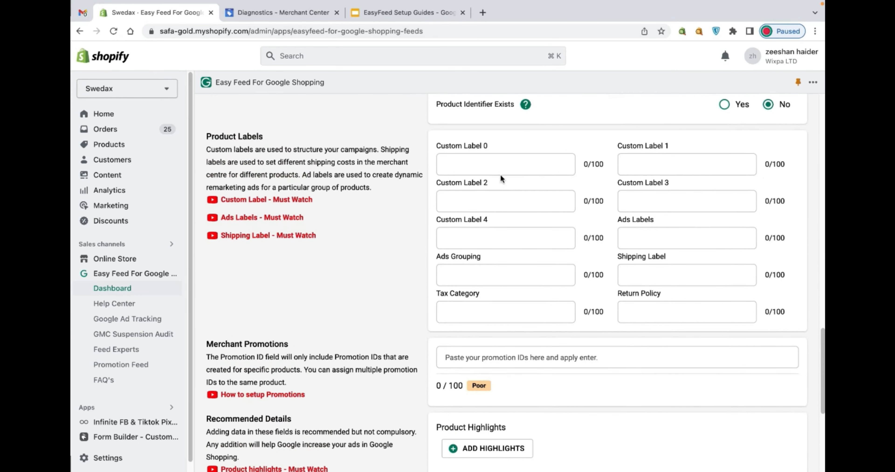
pyautogui.write('aaa')
pyautogui.click(638, 169)
pyautogui.write('aaa')
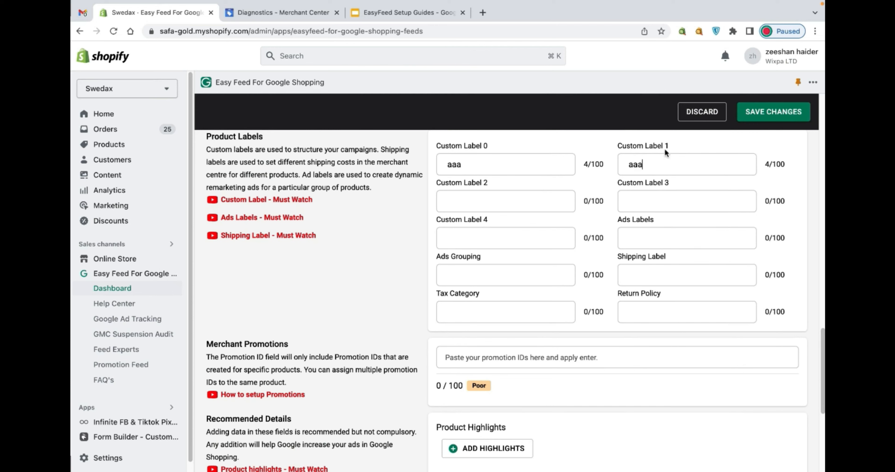
pyautogui.click(769, 116)
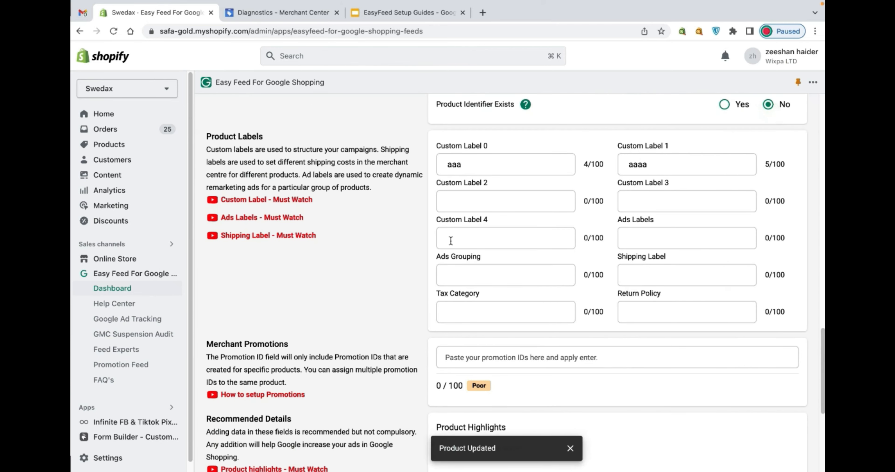
pyautogui.scroll(10, 451, 241)
pyautogui.scroll(5, 319, 165)
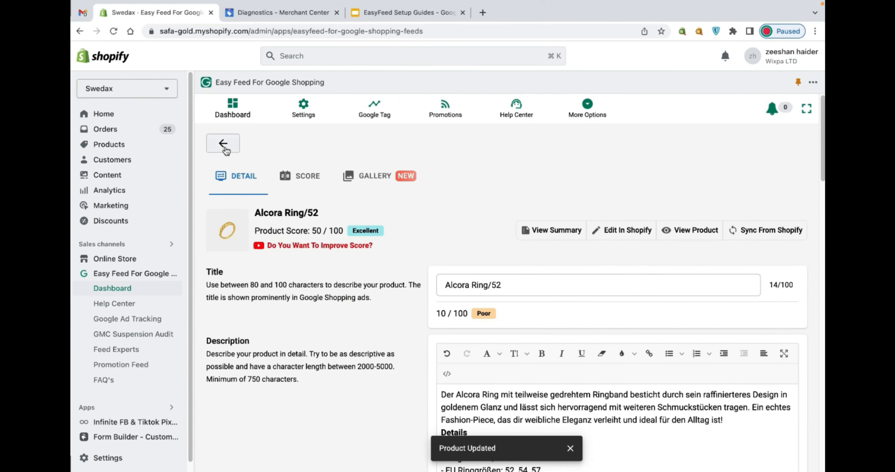
pyautogui.click(224, 145)
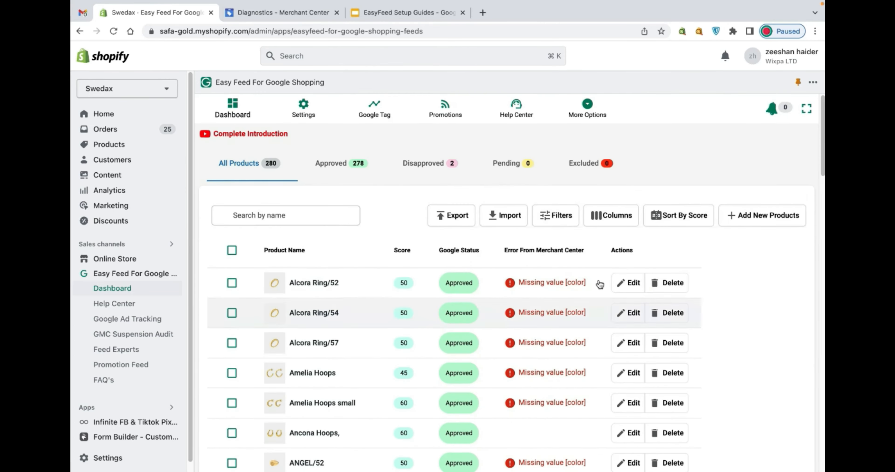
# - Filter the product list by Custom Label 0 with the value "aaa"
pyautogui.click(561, 217)
pyautogui.click(579, 275)
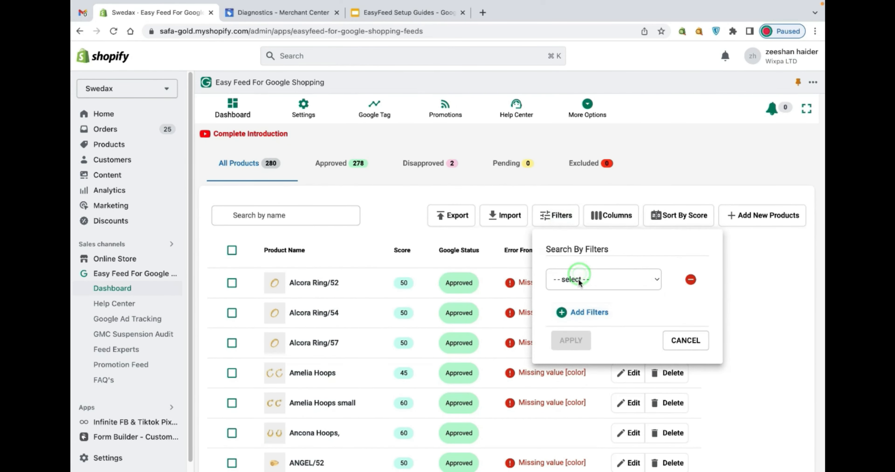
pyautogui.click(576, 278)
pyautogui.scroll(-8, 573, 282)
pyautogui.scroll(3, 589, 368)
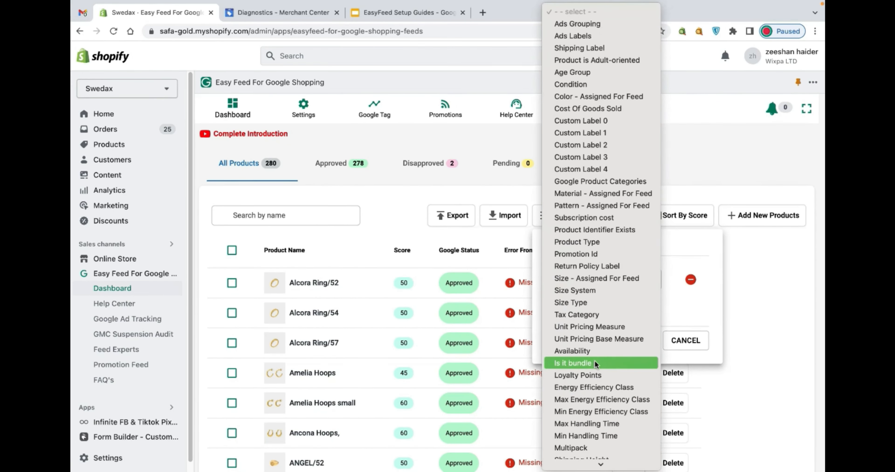
pyautogui.click(610, 125)
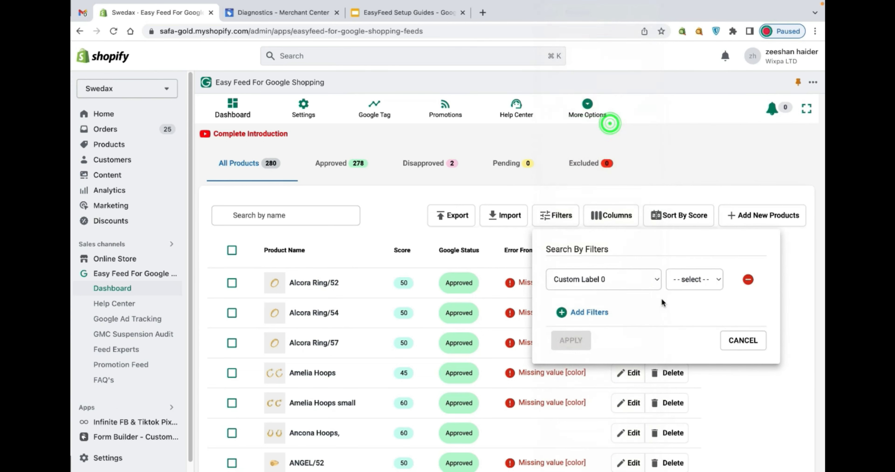
pyautogui.click(691, 280)
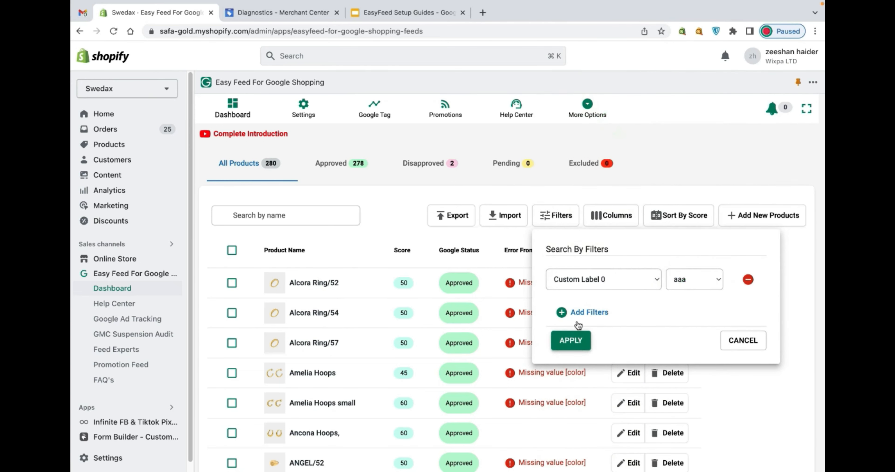
pyautogui.click(579, 342)
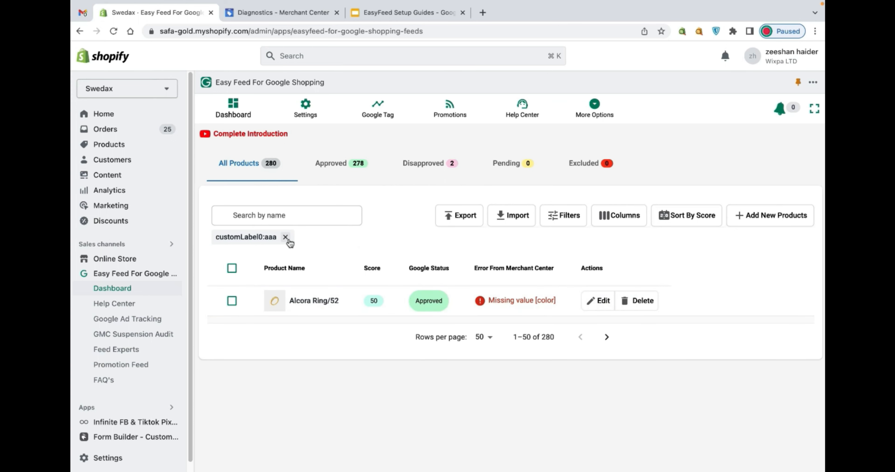
# - Remove the Custom Label 0 filter from the product list and expand the app to full screen
pyautogui.click(285, 238)
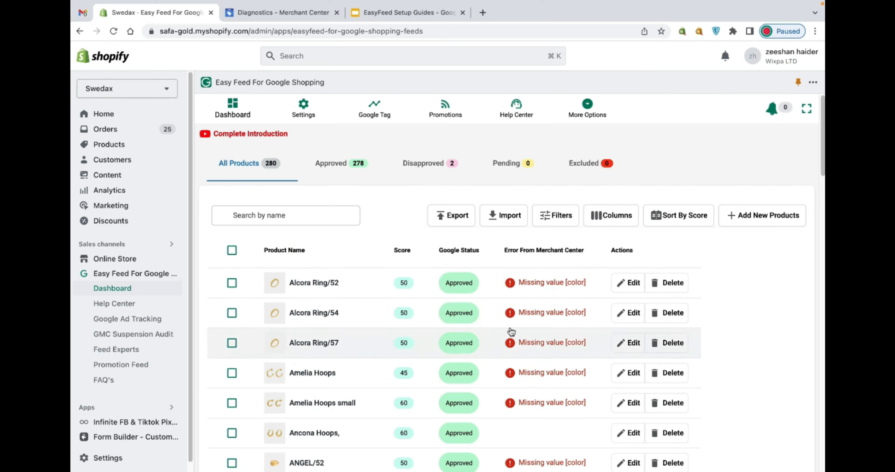
pyautogui.click(804, 112)
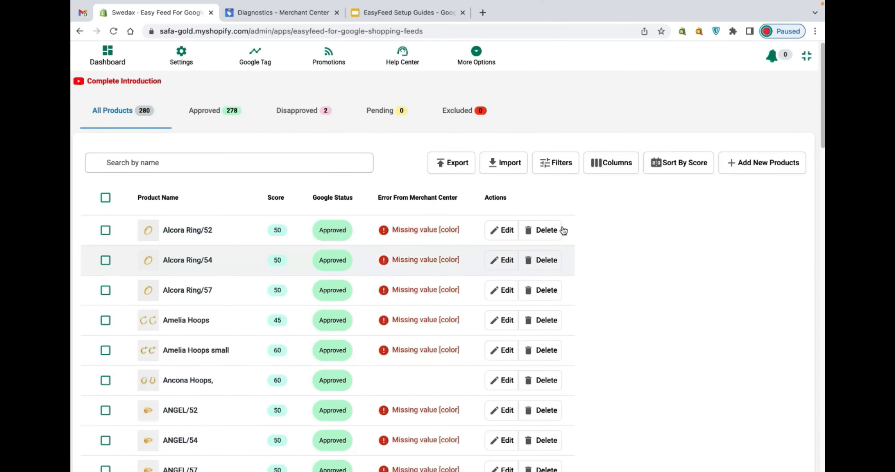
# - Show the Id, Age, Gender, Condition, Brand, Product Type, Promotion Id and Custom Label 0 columns in the product list
pyautogui.click(592, 169)
pyautogui.click(601, 114)
pyautogui.click(602, 203)
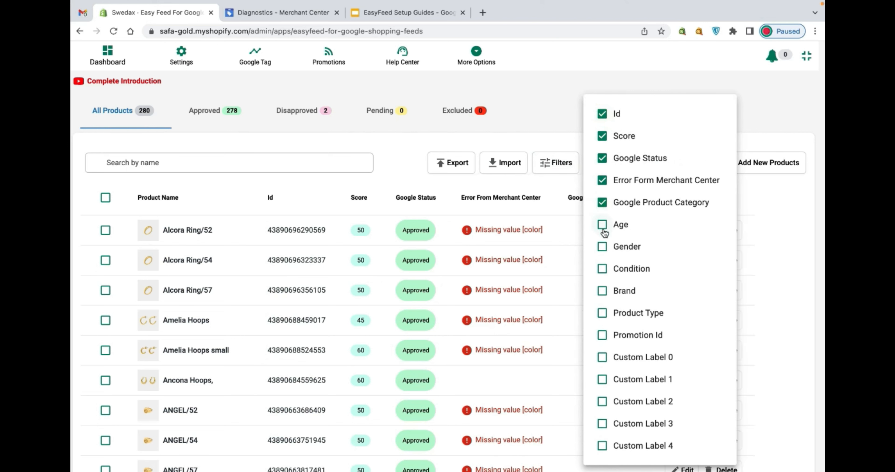
pyautogui.click(602, 225)
pyautogui.click(603, 247)
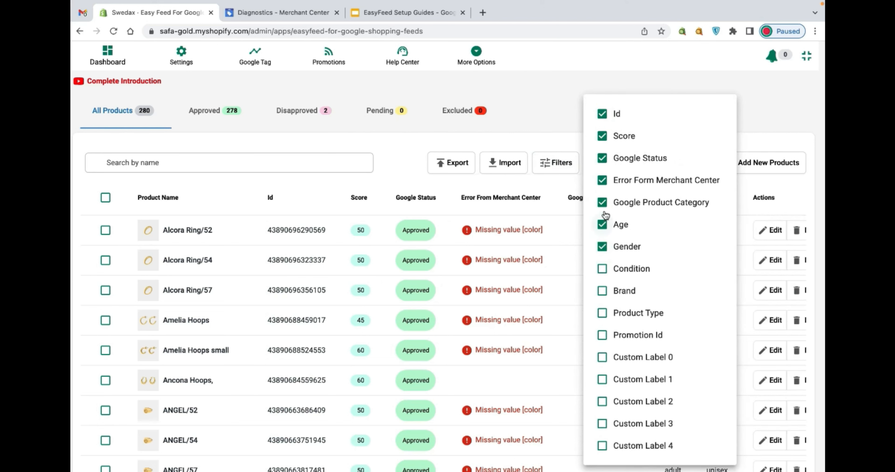
pyautogui.click(602, 203)
pyautogui.click(603, 269)
pyautogui.click(603, 290)
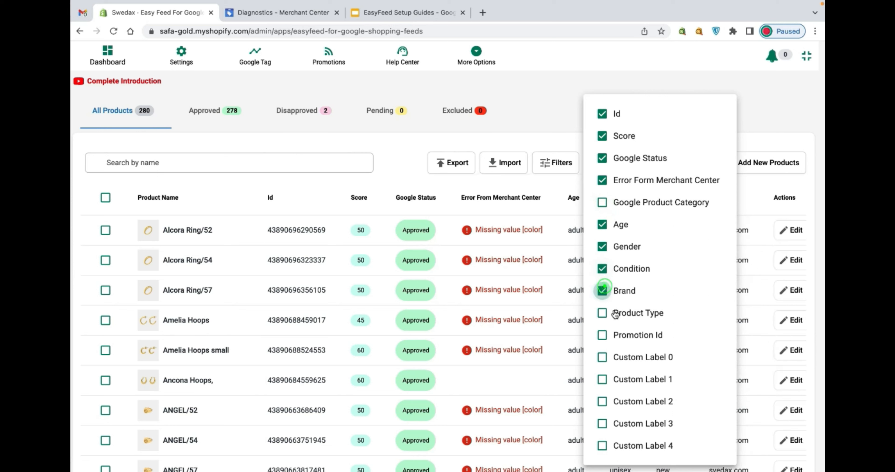
pyautogui.click(602, 357)
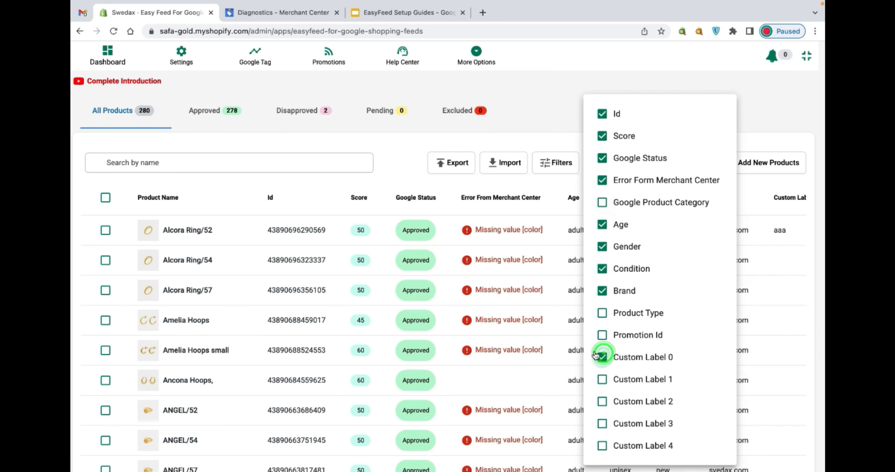
pyautogui.click(602, 335)
pyautogui.click(602, 312)
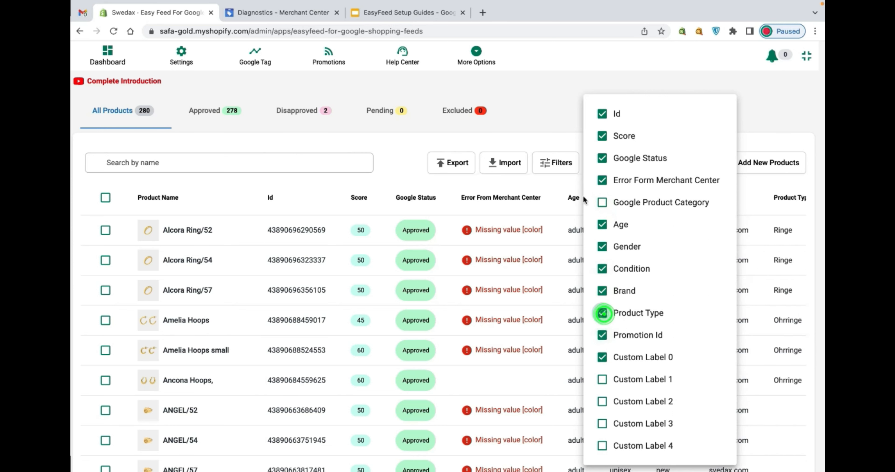
pyautogui.click(570, 117)
# - Examine the added columns across the product list through Custom Label 0, and review the remaining column options
pyautogui.hscroll(5, 624, 350)
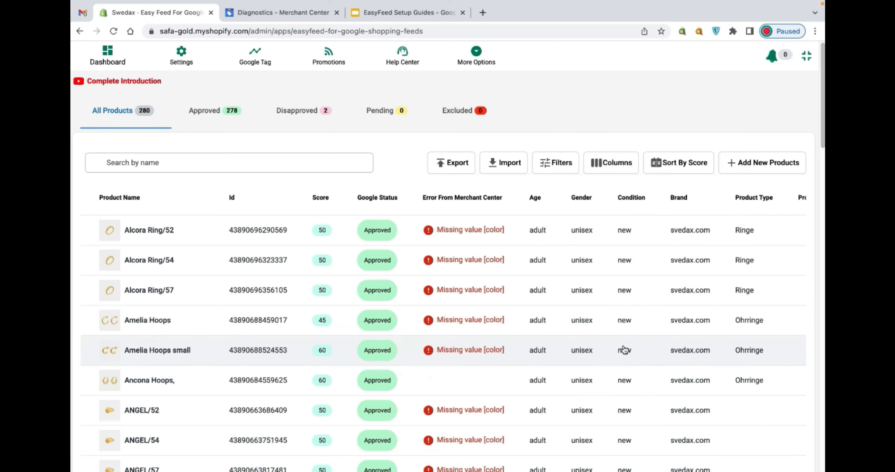
pyautogui.hscroll(2, 624, 350)
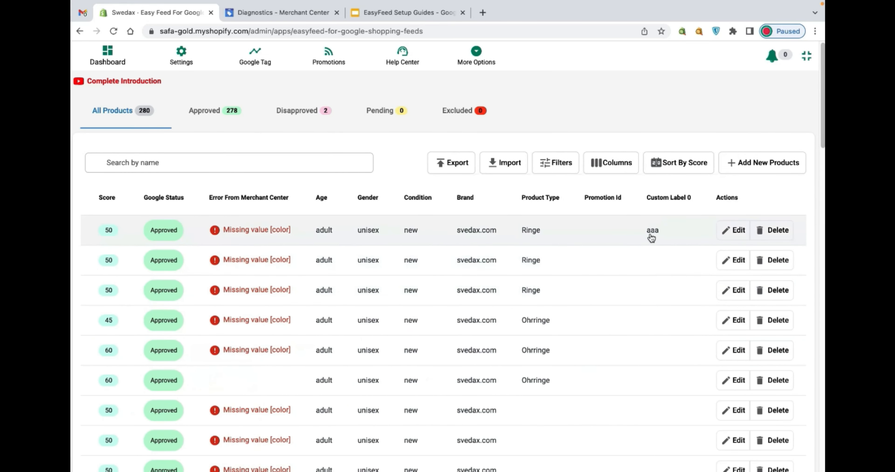
pyautogui.moveTo(660, 199); pyautogui.dragTo(693, 201)
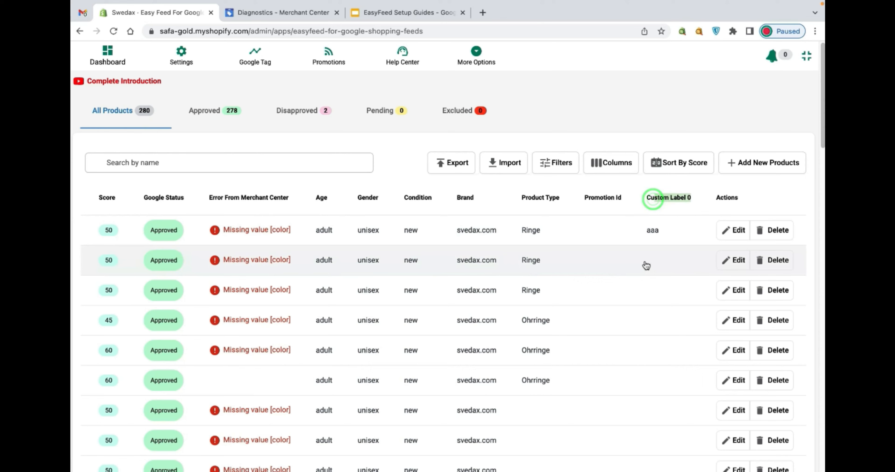
pyautogui.click(627, 170)
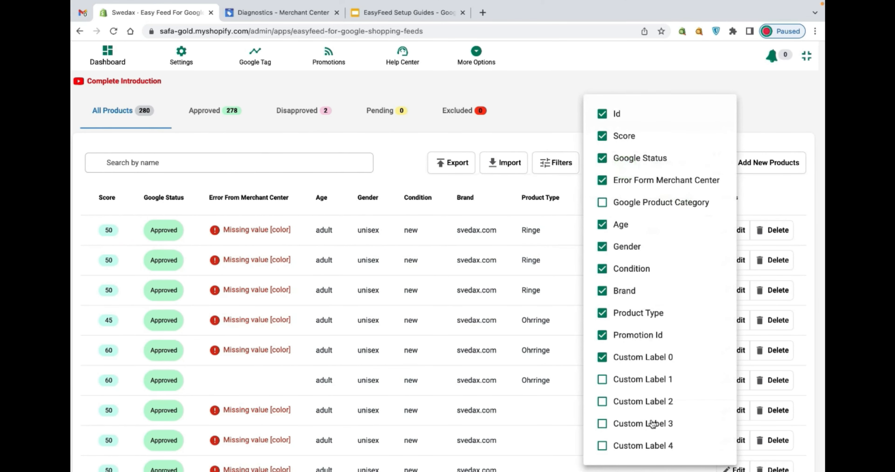
pyautogui.click(557, 137)
# - Apply Sort By Score to the product list with a minimum score of 55 and a maximum score of 65
pyautogui.scroll(-2, 648, 249)
pyautogui.click(665, 97)
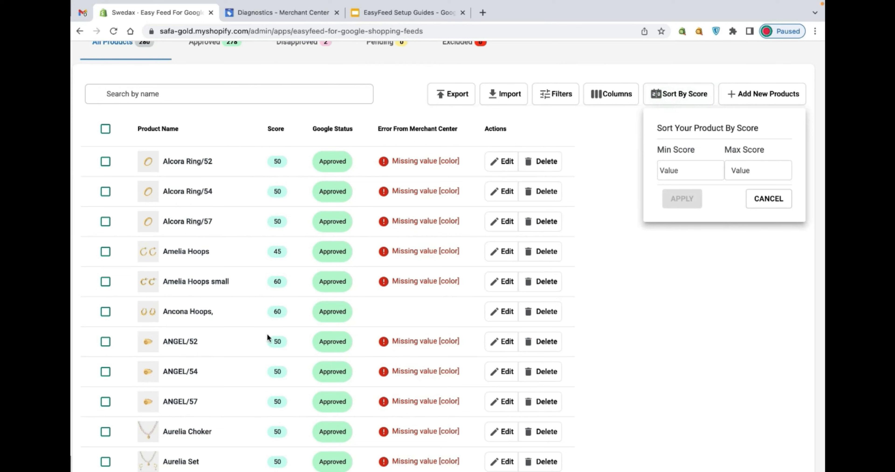
pyautogui.click(275, 314)
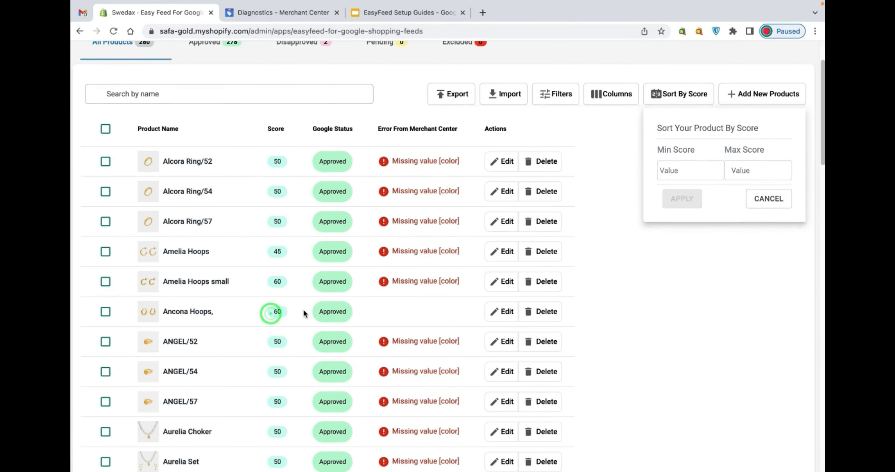
pyautogui.click(661, 97)
pyautogui.click(684, 162)
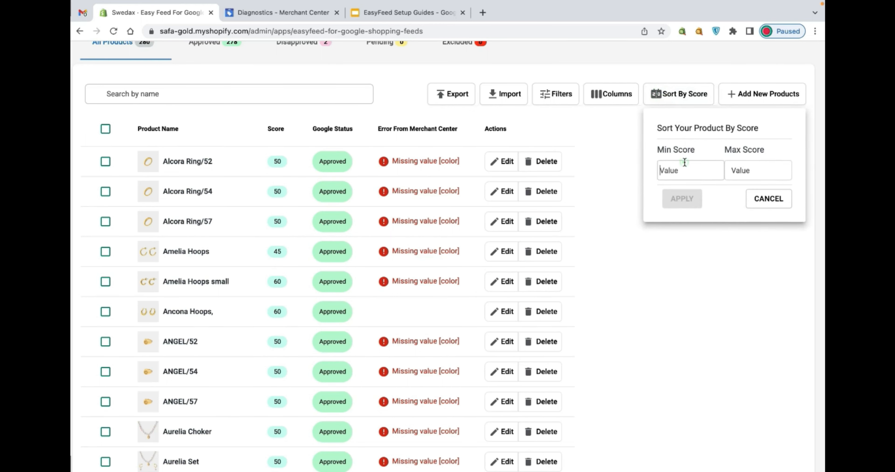
pyautogui.write('55')
pyautogui.click(758, 170)
pyautogui.write('65')
pyautogui.click(682, 199)
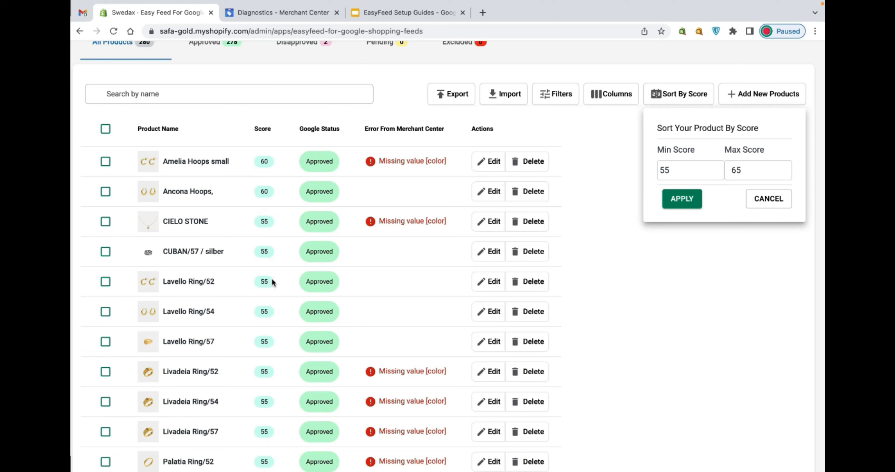
pyautogui.click(779, 199)
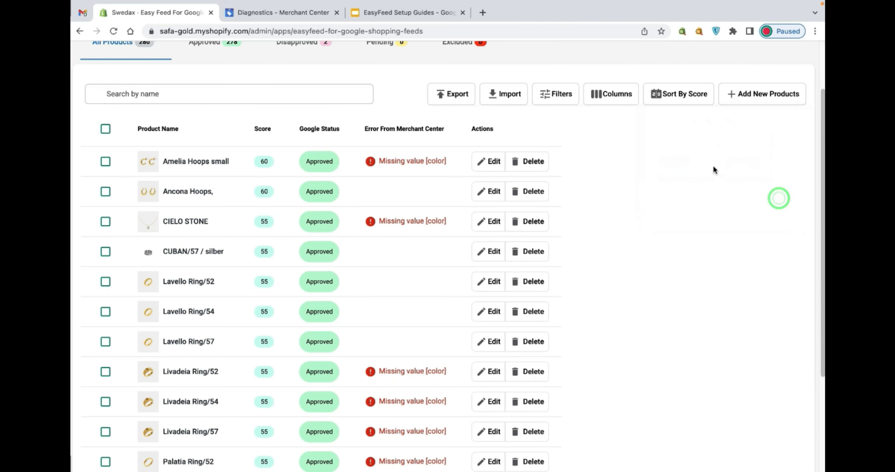
# - Open the product picker for adding new products to the feed
pyautogui.scroll(2, 713, 166)
pyautogui.scroll(1, 585, 201)
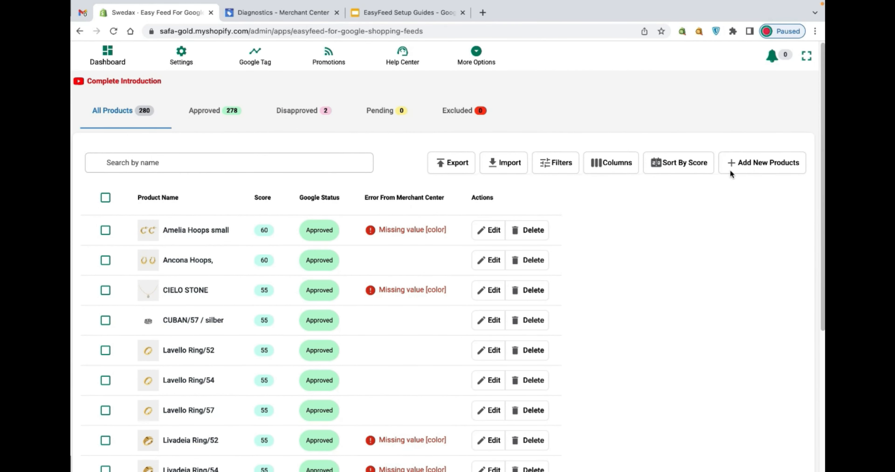
pyautogui.click(756, 163)
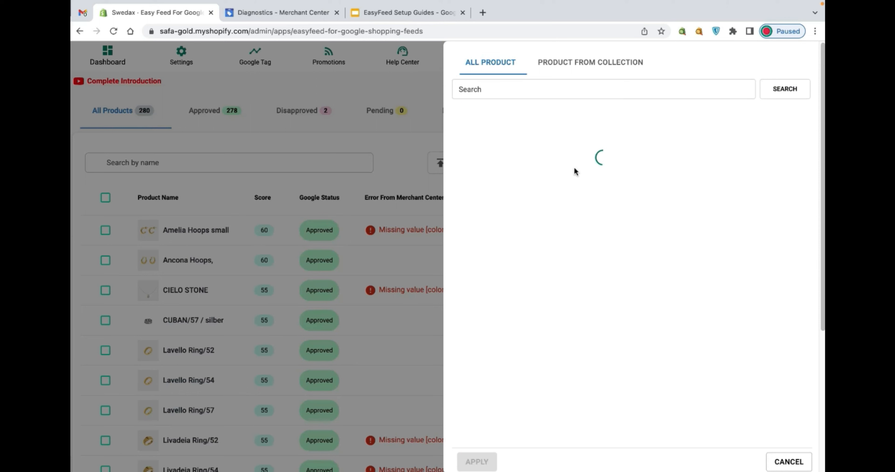
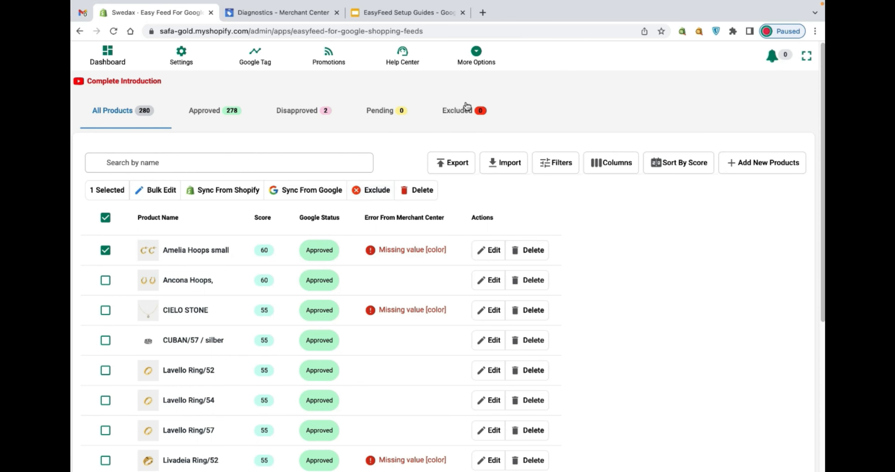
# - Exclude the Amelia Hoops small product from the feed, check the Excluded list, and return to All Products
pyautogui.click(373, 190)
pyautogui.click(597, 291)
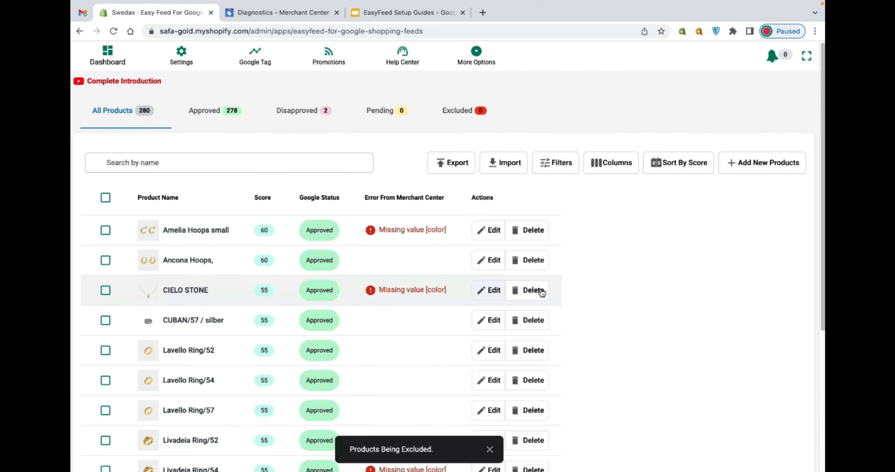
pyautogui.click(457, 110)
pyautogui.click(104, 250)
pyautogui.click(140, 114)
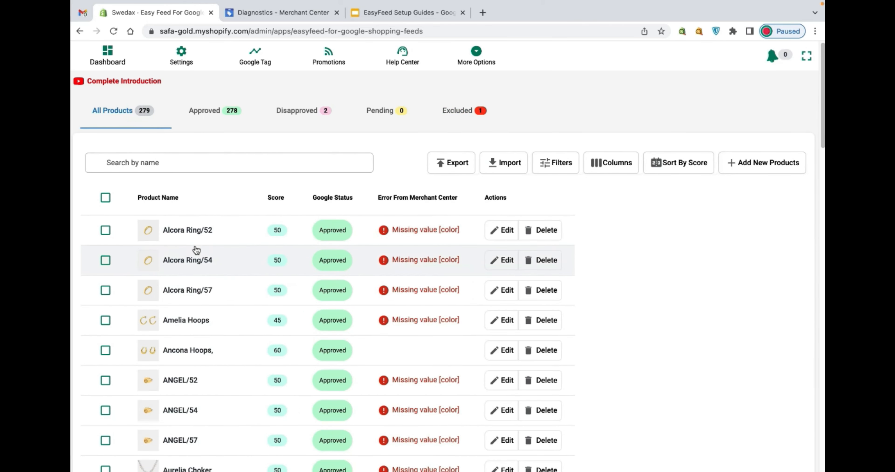
pyautogui.click(106, 198)
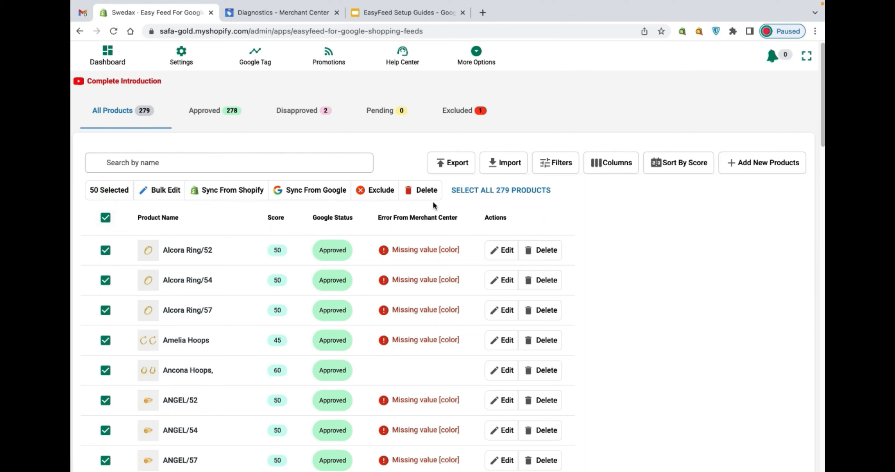
pyautogui.click(247, 200)
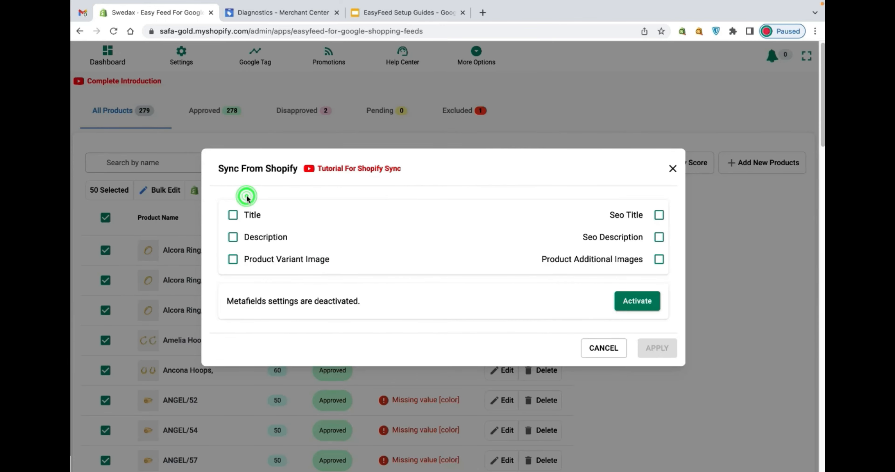
pyautogui.click(119, 206)
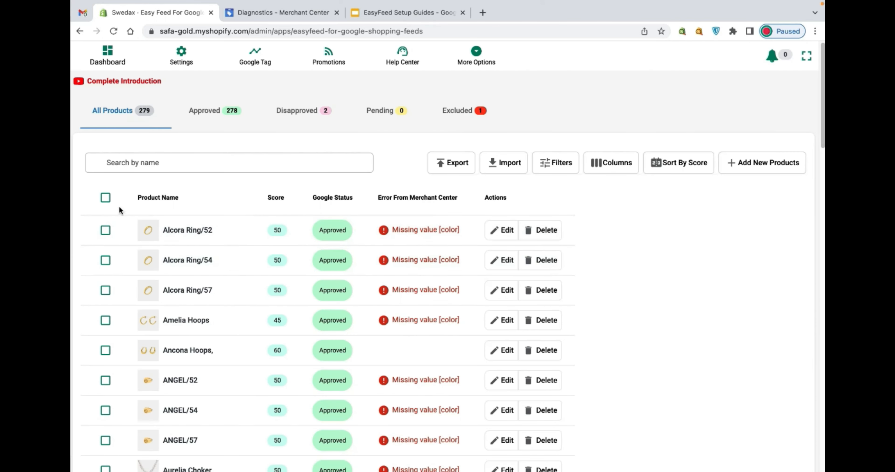
# - Start Sync From Shopify for all products on the page, activate the metafields settings, and choose Variant metafields
pyautogui.click(105, 198)
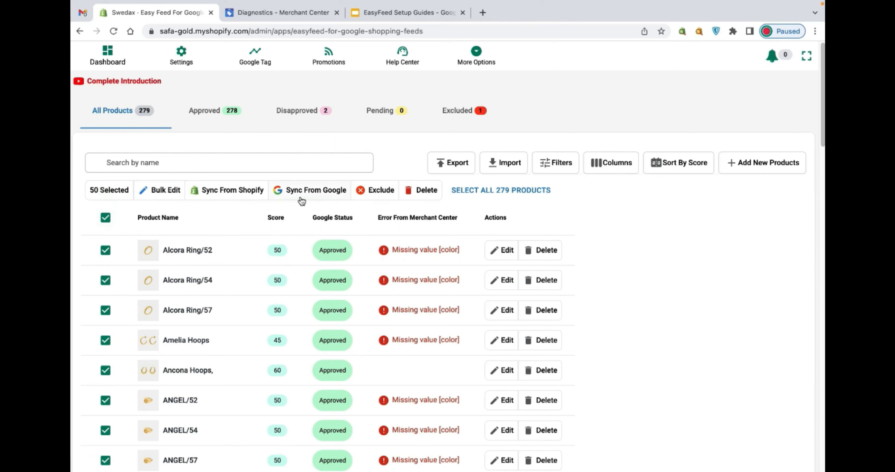
pyautogui.click(247, 200)
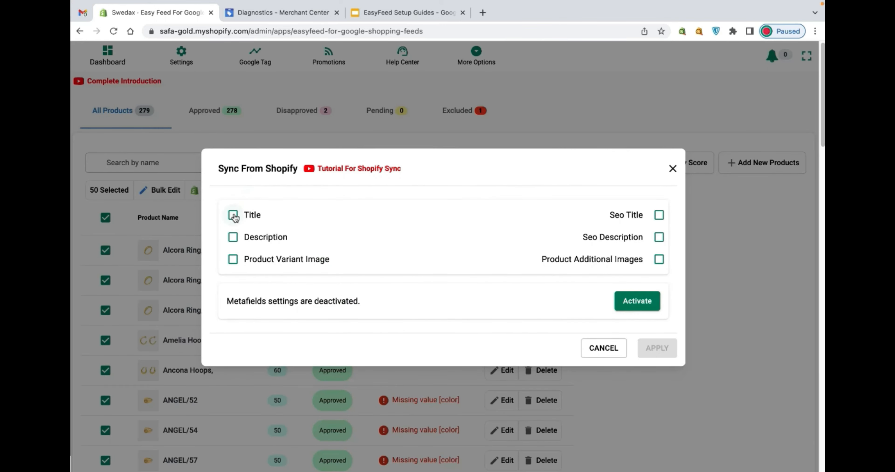
pyautogui.moveTo(211, 171); pyautogui.dragTo(295, 170)
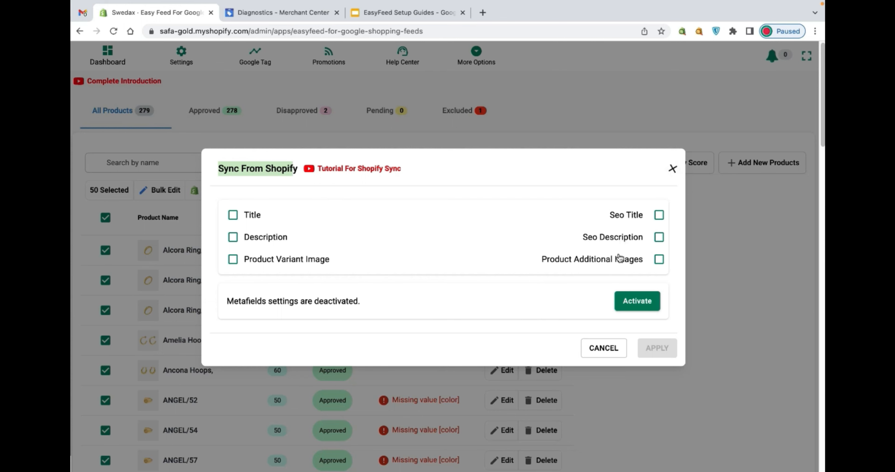
pyautogui.click(636, 299)
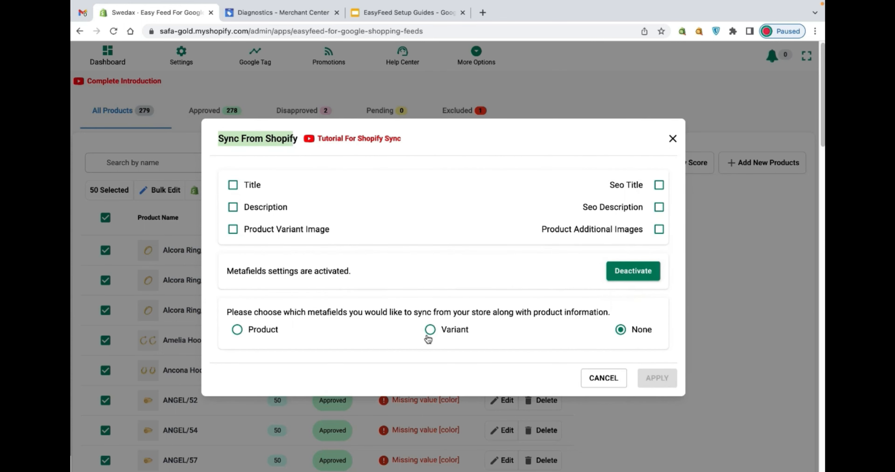
pyautogui.click(429, 333)
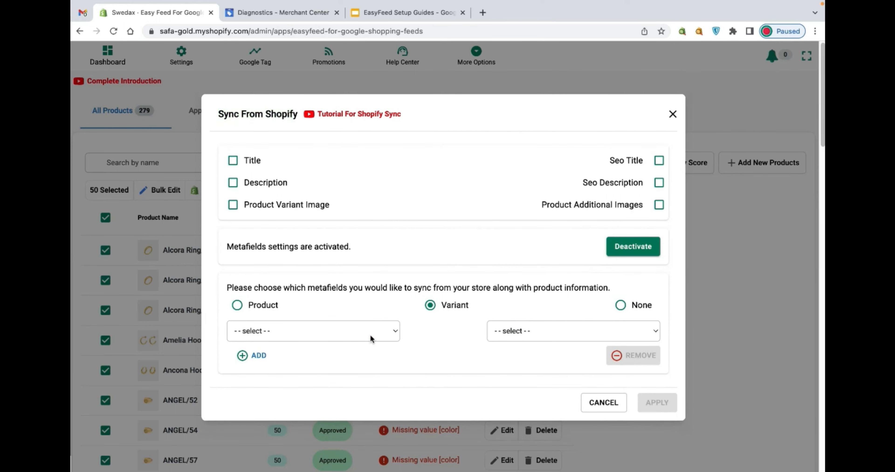
# - Examine the feed attributes available for mapping variant metafields, and close Sync From Shopify without applying
pyautogui.click(370, 335)
pyautogui.click(391, 350)
pyautogui.click(491, 334)
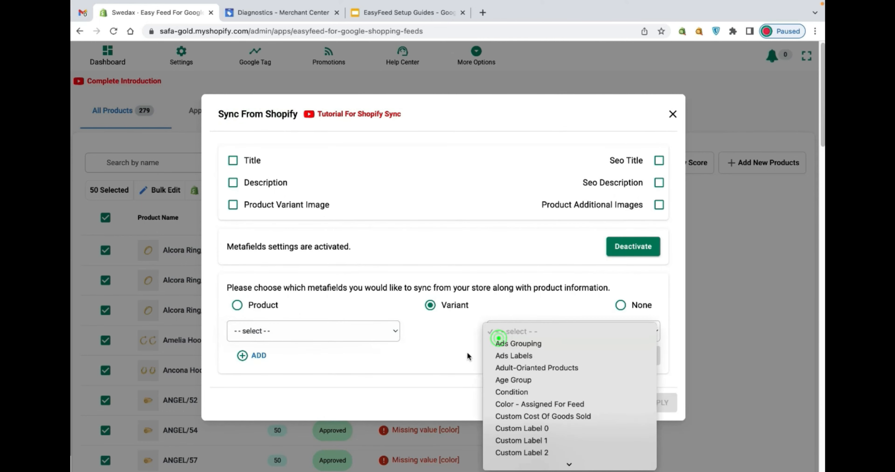
pyautogui.scroll(-5, 500, 354)
pyautogui.scroll(-4, 551, 333)
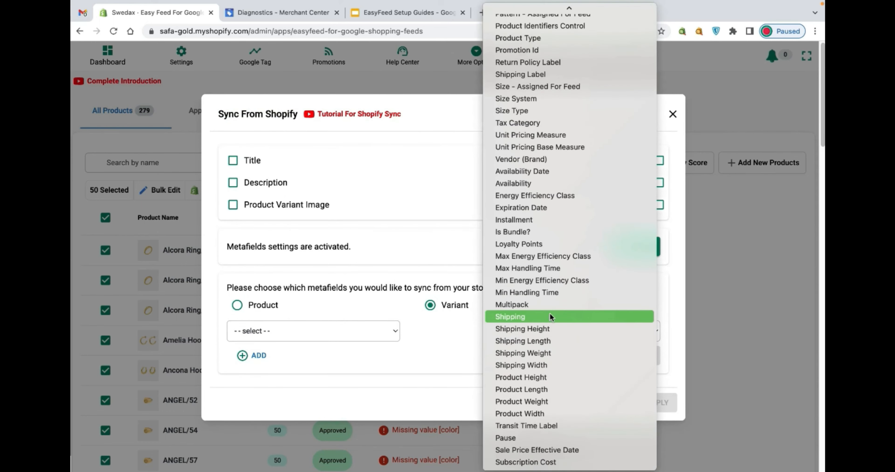
pyautogui.click(431, 350)
pyautogui.click(533, 330)
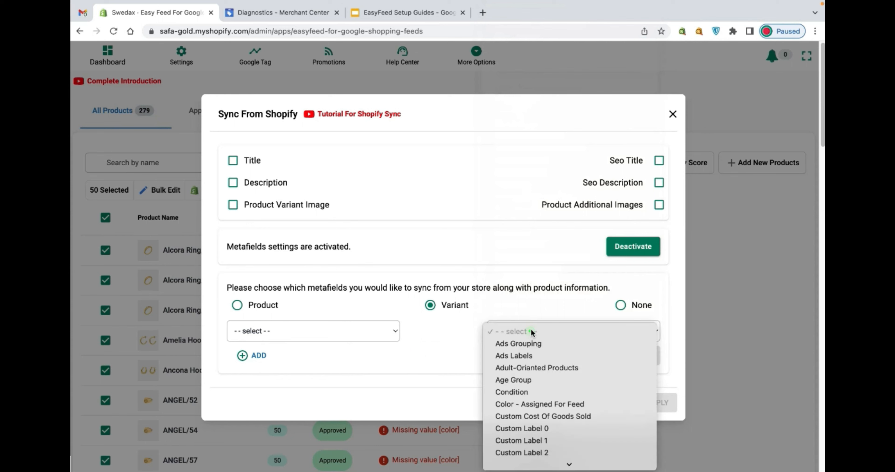
pyautogui.scroll(-3, 531, 334)
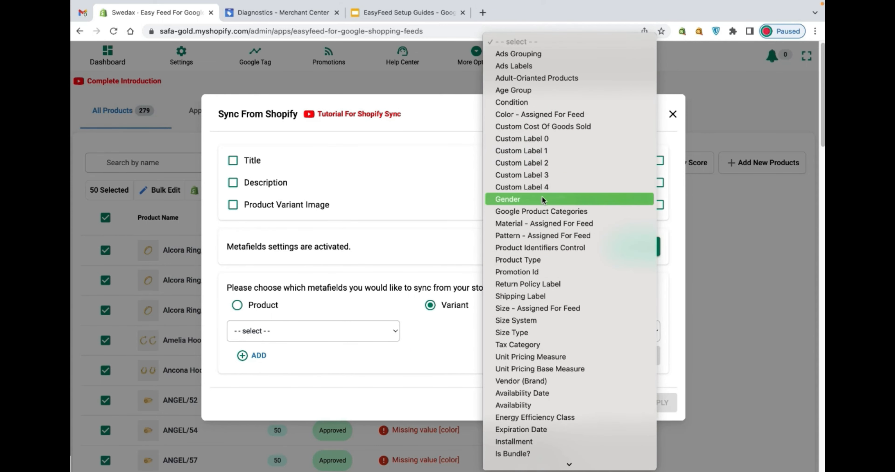
pyautogui.scroll(-3, 543, 201)
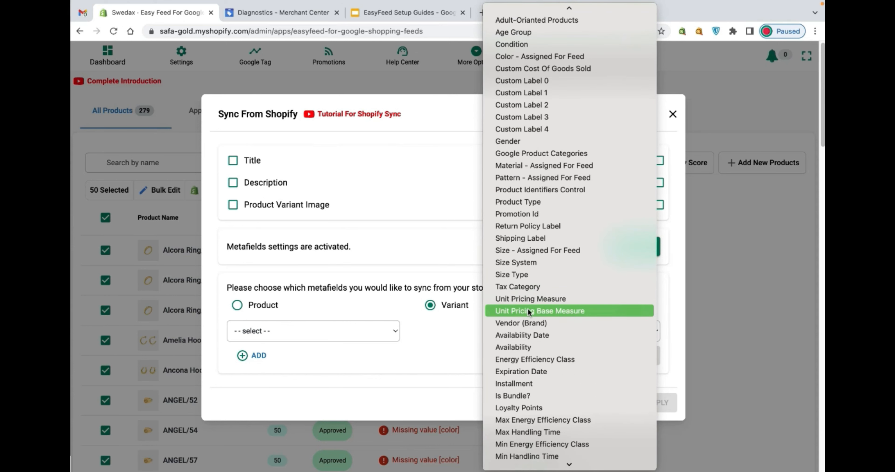
pyautogui.click(448, 339)
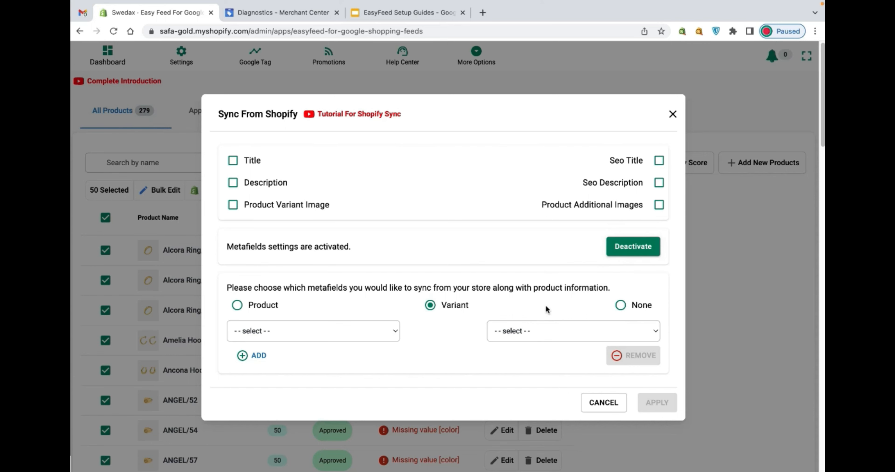
pyautogui.click(672, 114)
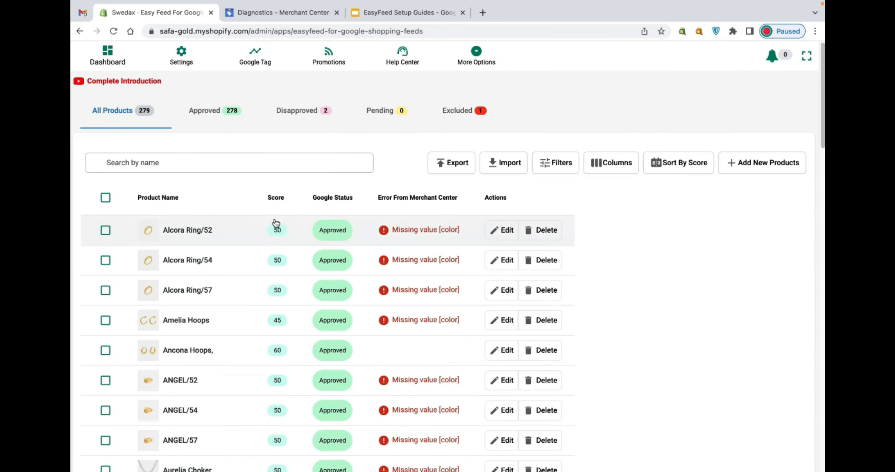
# - Apply Sync From Google to all products on the page
pyautogui.click(106, 197)
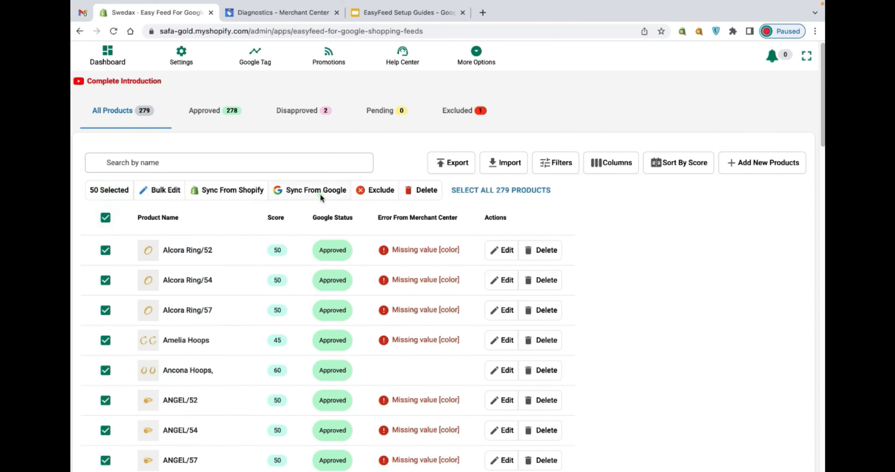
pyautogui.click(319, 191)
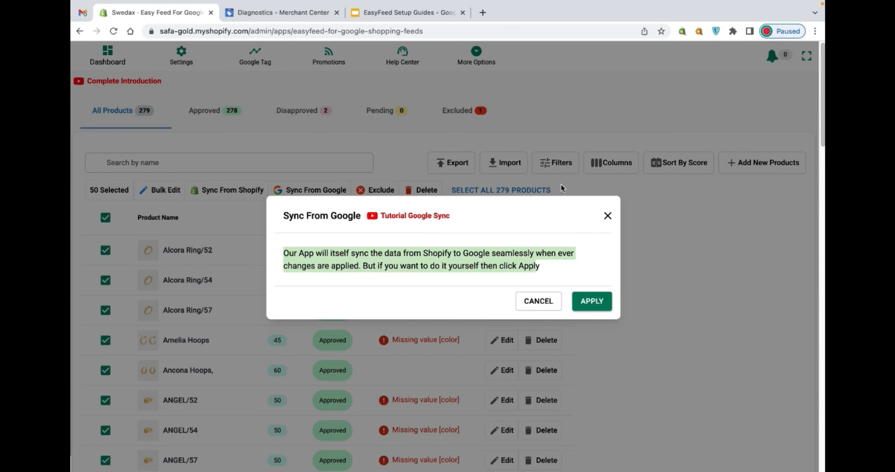
pyautogui.click(593, 303)
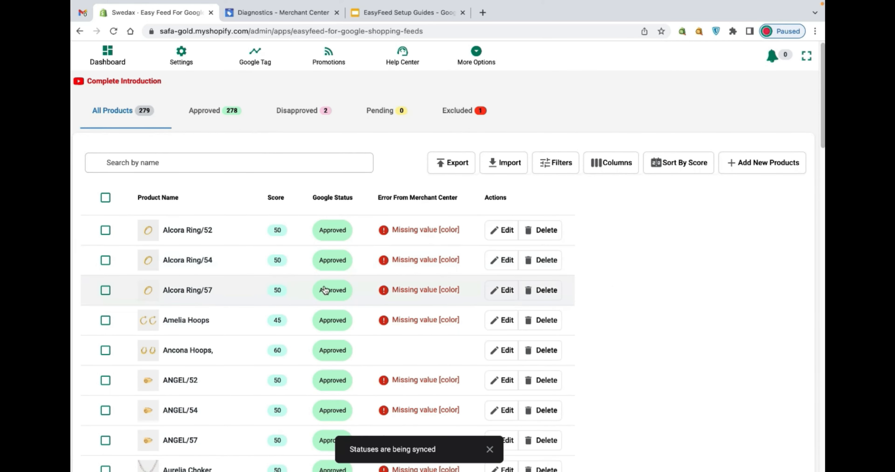
# - Try to apply Sync From Google a second time to all products on the page
pyautogui.click(106, 196)
pyautogui.click(326, 190)
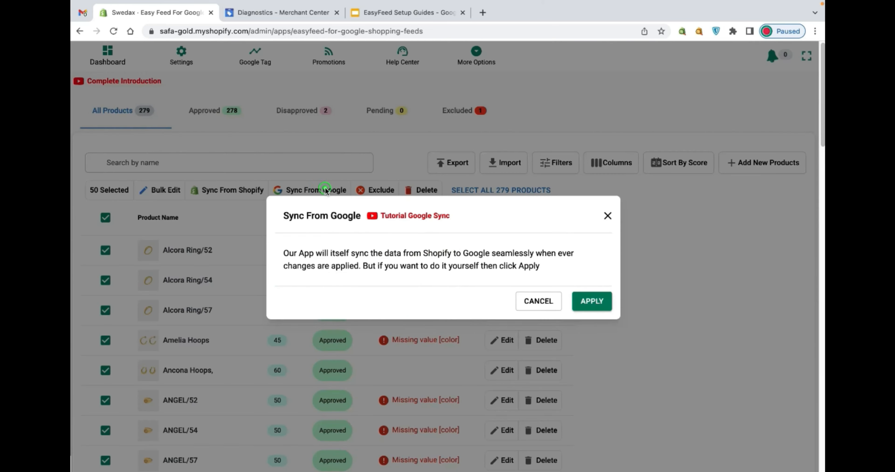
pyautogui.click(581, 300)
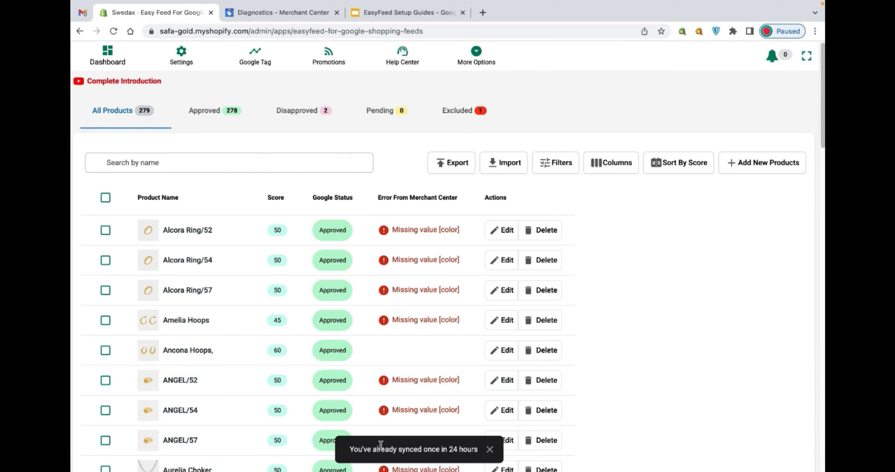
pyautogui.moveTo(355, 453); pyautogui.dragTo(446, 456)
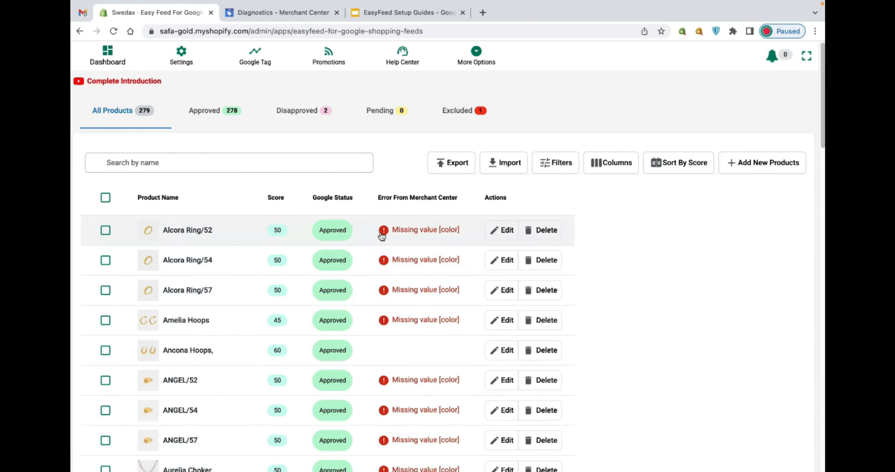
# - Bring up the delete confirmation for the Alcora Ring/52 product and dismiss it without deleting
pyautogui.click(601, 167)
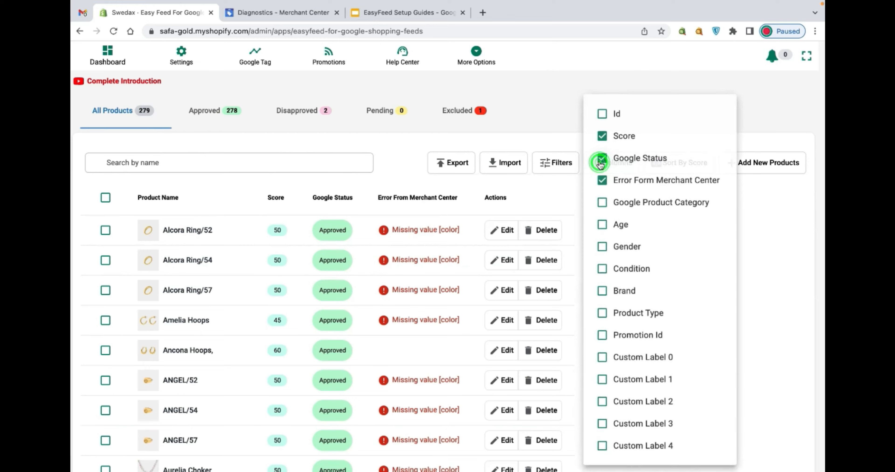
pyautogui.click(542, 230)
pyautogui.click(542, 229)
pyautogui.moveTo(278, 260); pyautogui.dragTo(530, 255)
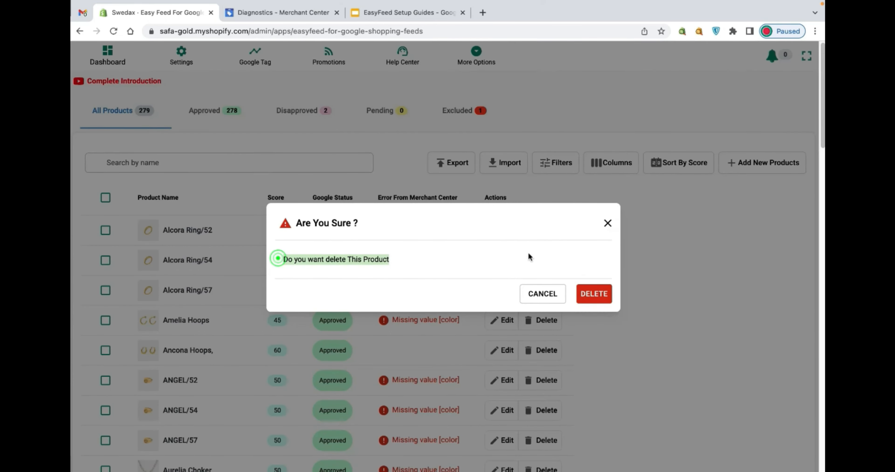
pyautogui.click(607, 223)
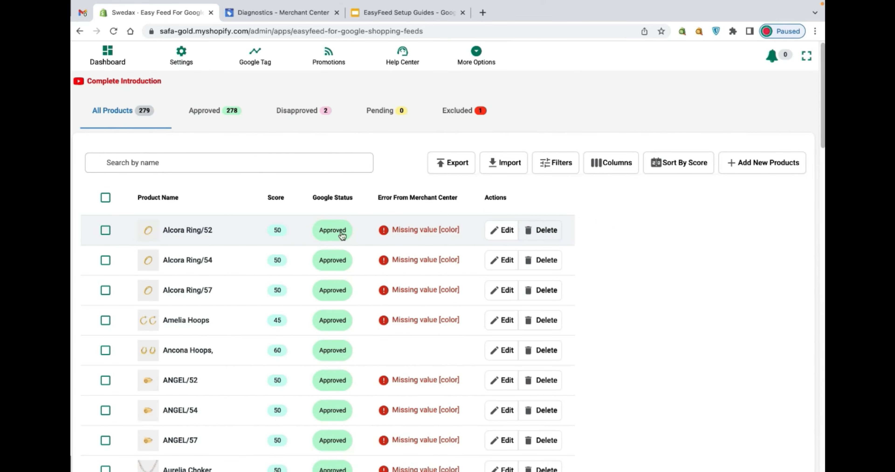
# - Open the Alcora Ring/52 product for editing and examine its title, description, compulsory details, custom attributes and recommended details
pyautogui.click(505, 234)
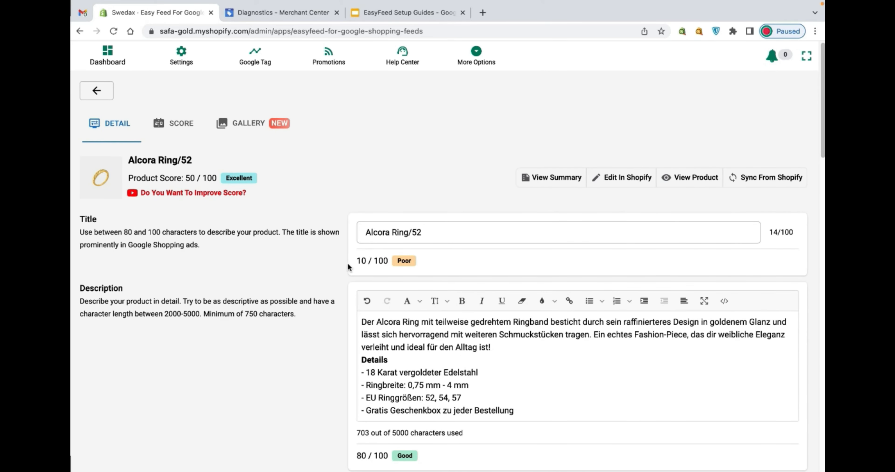
pyautogui.scroll(-3, 348, 265)
pyautogui.tripleClick(444, 115)
pyautogui.moveTo(449, 222); pyautogui.dragTo(361, 222)
pyautogui.scroll(-3, 277, 277)
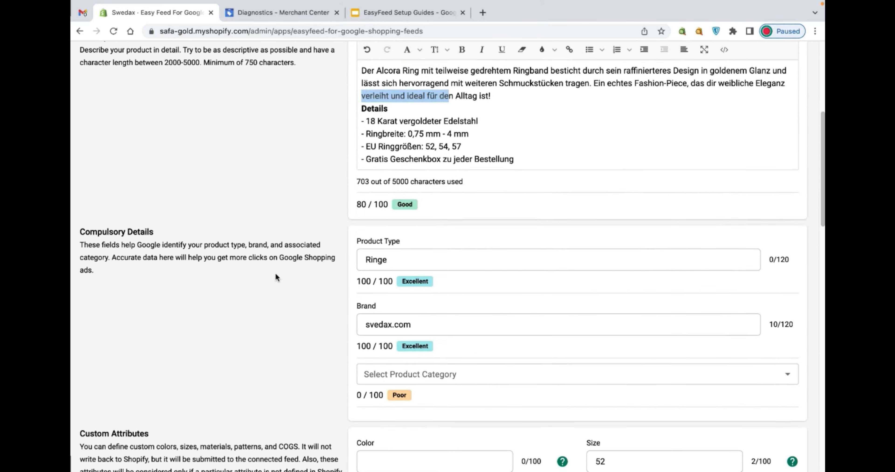
pyautogui.scroll(-4, 275, 274)
pyautogui.scroll(-5, 331, 254)
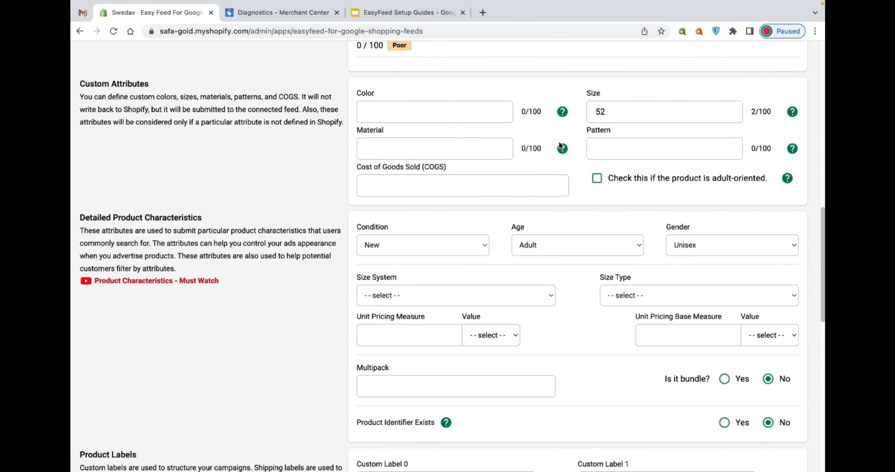
pyautogui.scroll(-12, 302, 208)
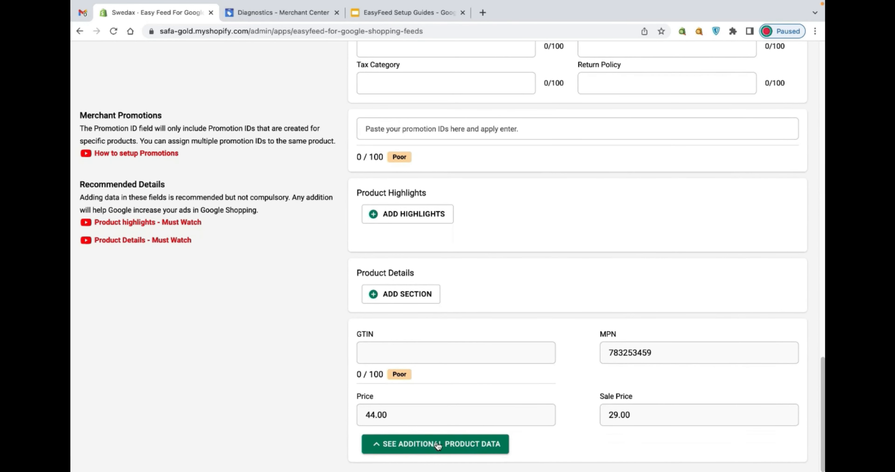
# - Expand the additional product data of Alcora Ring/52 and review the subscription, shipping, availability and energy efficiency fields
pyautogui.click(437, 446)
pyautogui.scroll(-7, 341, 369)
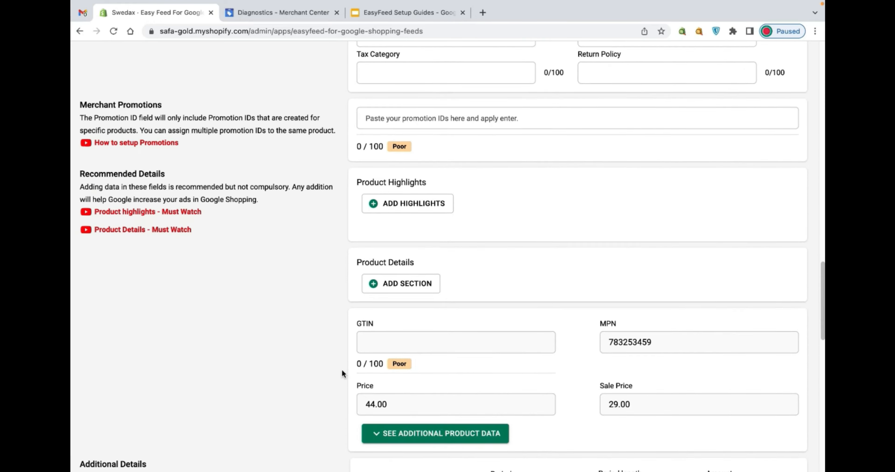
pyautogui.scroll(-11, 345, 337)
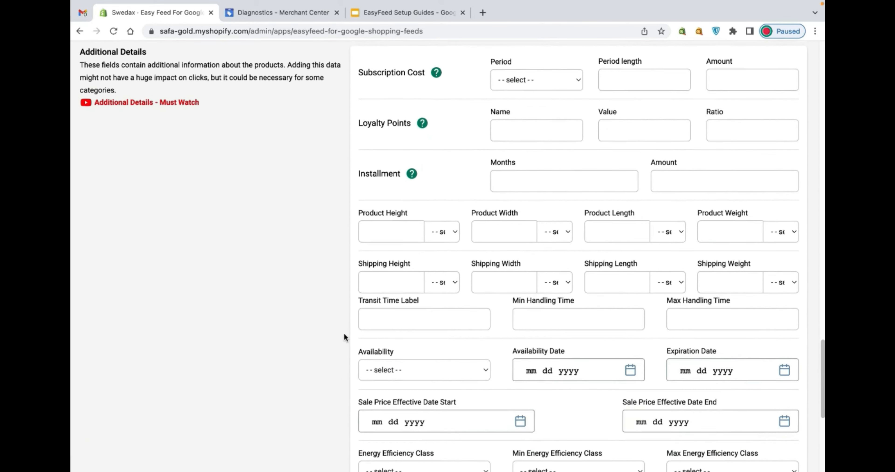
pyautogui.scroll(20, 343, 332)
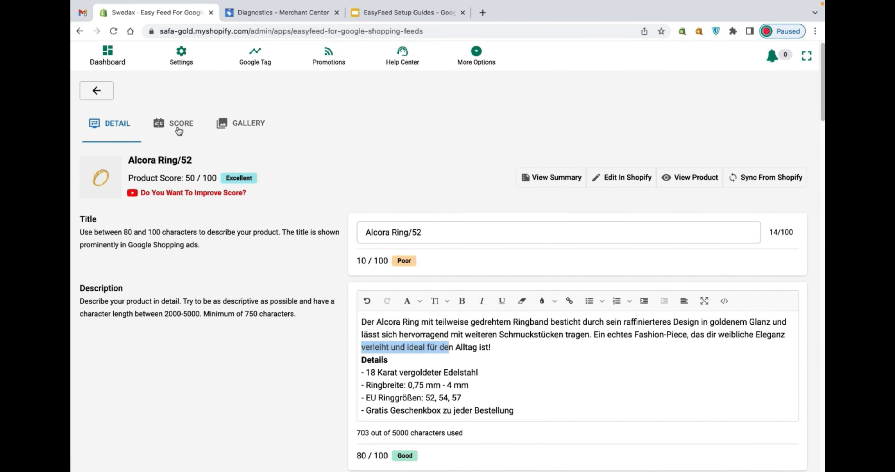
# - View the score and image gallery of Alcora Ring/52, and return to the product list
pyautogui.click(179, 127)
pyautogui.click(253, 132)
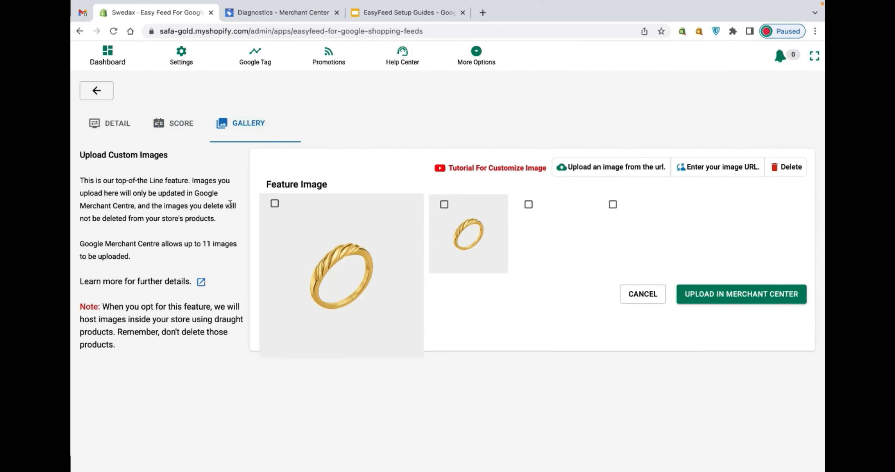
pyautogui.click(122, 120)
pyautogui.click(104, 100)
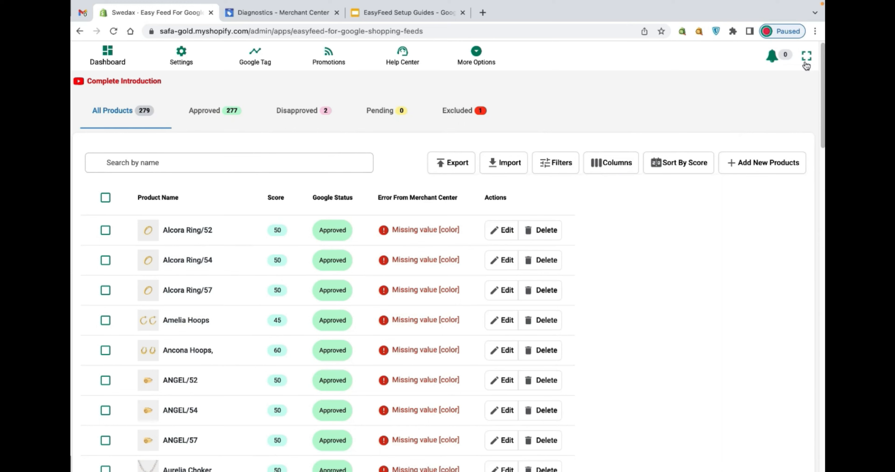
# - Exit the full-screen view of the dashboard and select all products on the current page
pyautogui.click(806, 57)
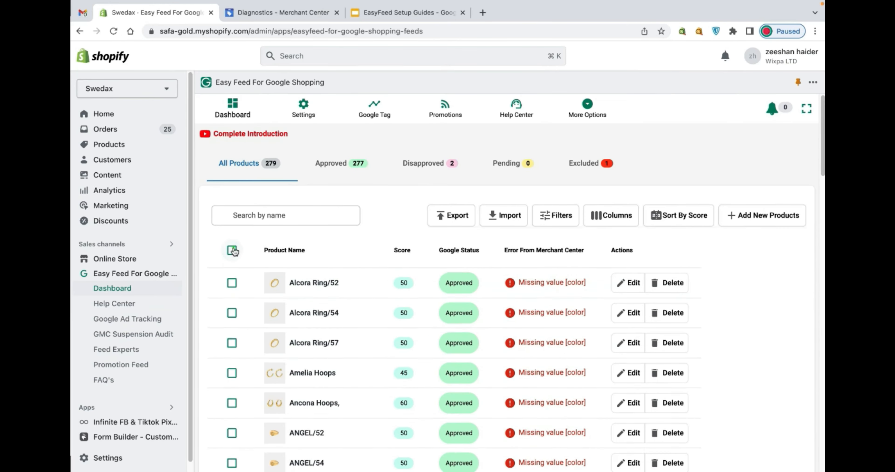
pyautogui.click(232, 250)
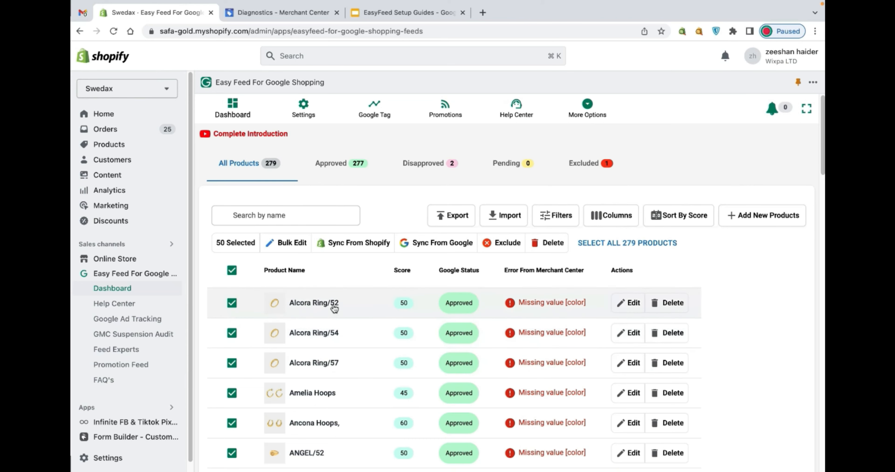
# - Open the Alcora Ring/52 product for editing, set its custom Color attribute to blue and save the changes
pyautogui.click(334, 308)
pyautogui.scroll(-8, 339, 311)
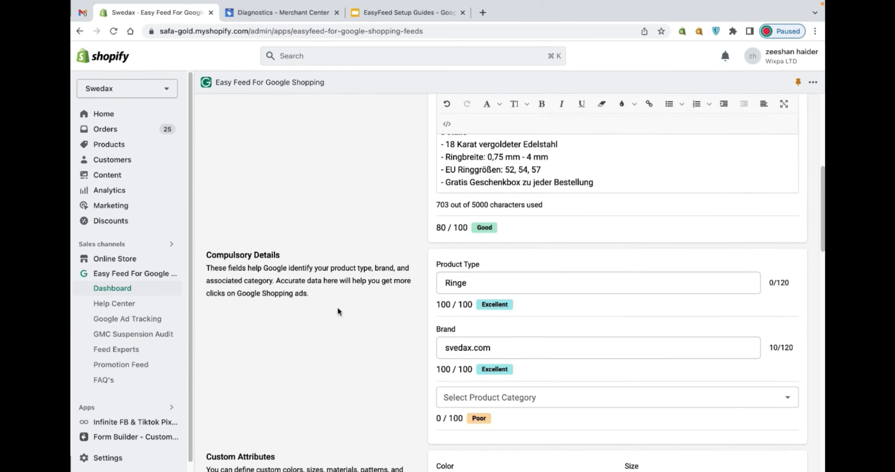
pyautogui.scroll(-3, 339, 311)
pyautogui.scroll(-2, 423, 357)
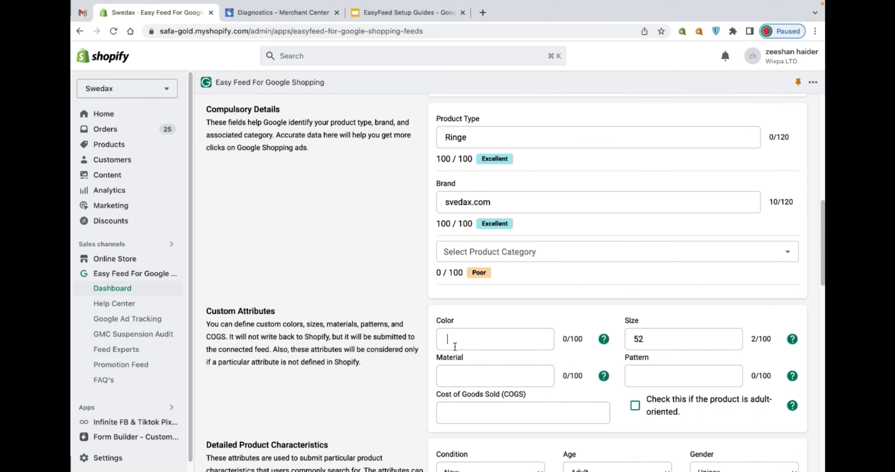
pyautogui.write('blue')
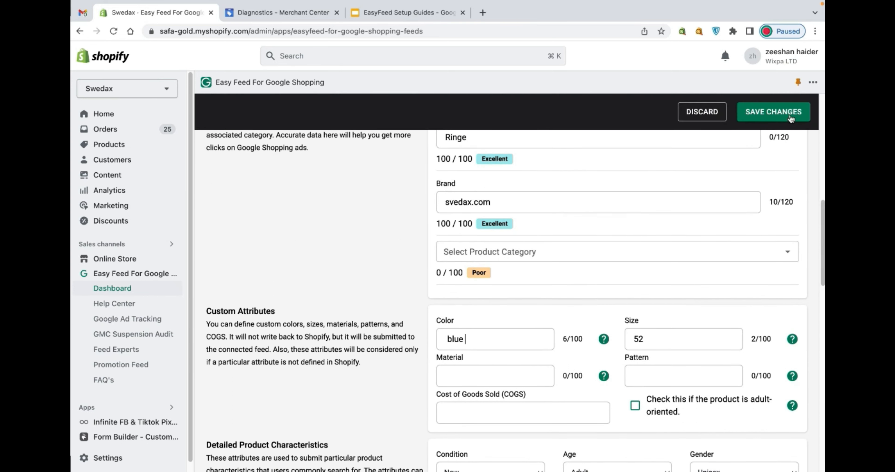
pyautogui.click(790, 119)
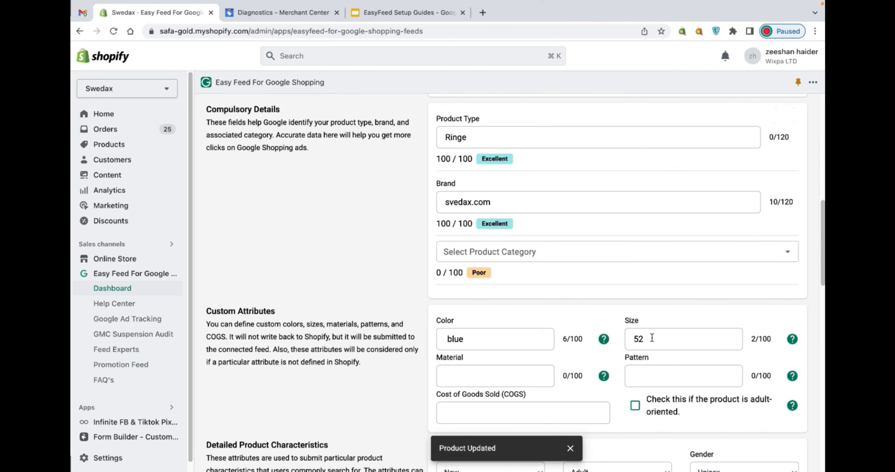
# - View the live storefront page of Alcora Ring/52, highlight its title, and return to the Easy Feed dashboard
pyautogui.scroll(-1, 513, 337)
pyautogui.scroll(10, 507, 295)
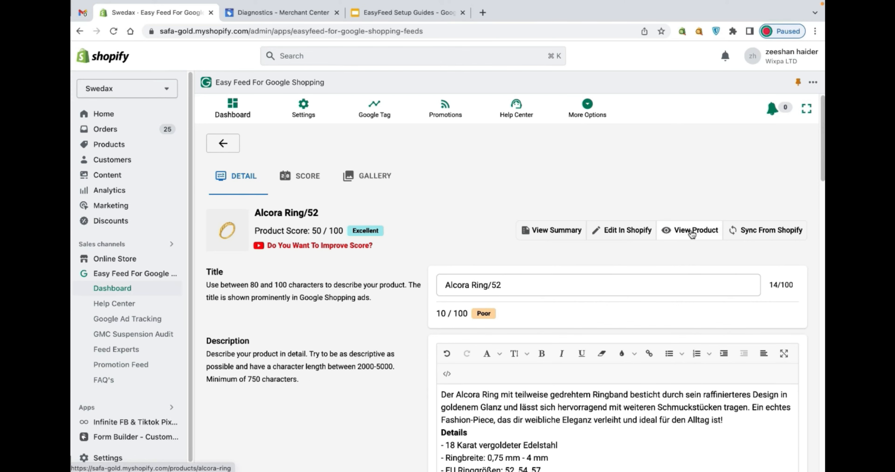
pyautogui.click(691, 231)
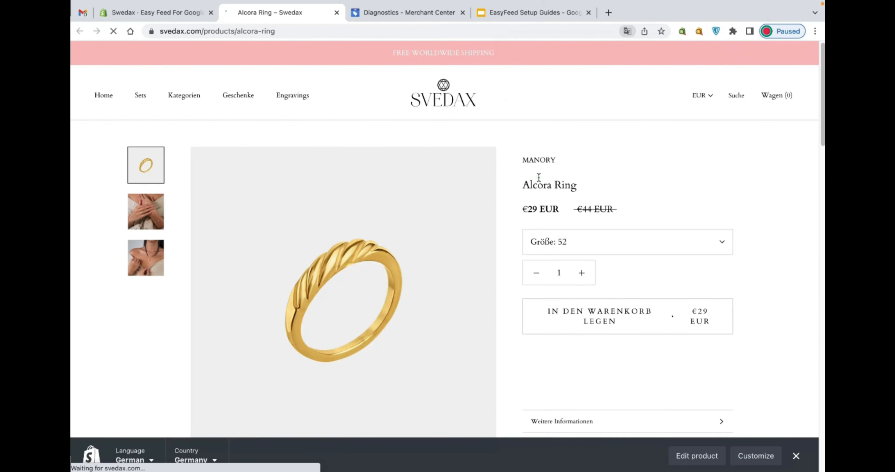
pyautogui.tripleClick(537, 183)
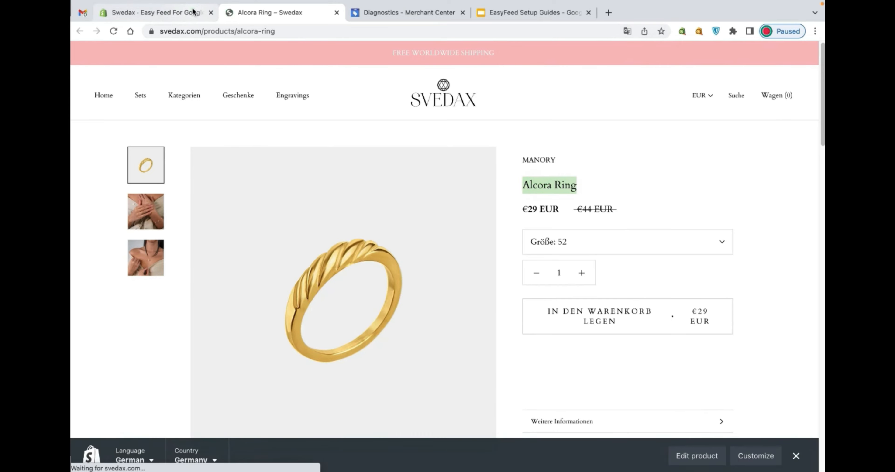
pyautogui.click(194, 12)
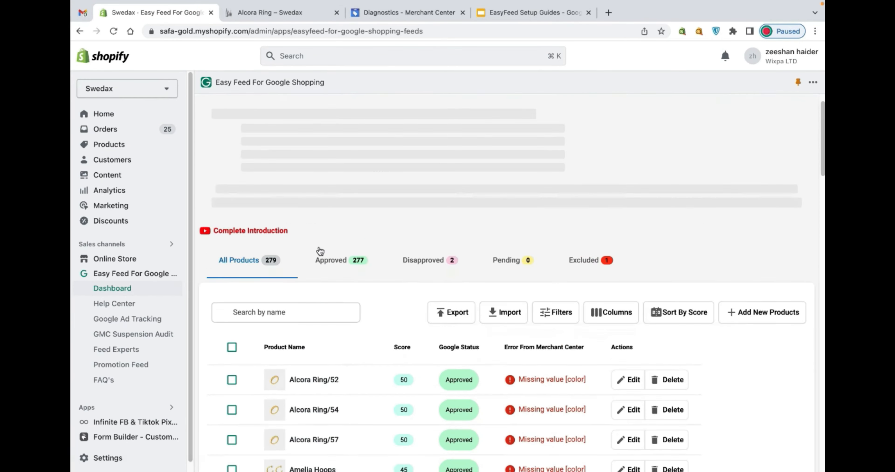
# - Bulk edit all products on the current page, setting Color - Assigned For Feed to blue, and apply the change
pyautogui.scroll(-4, 323, 243)
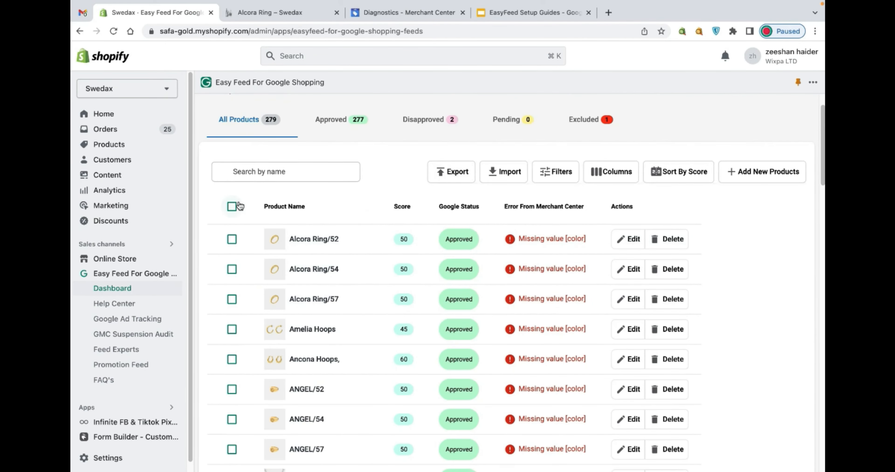
pyautogui.click(231, 207)
pyautogui.click(281, 199)
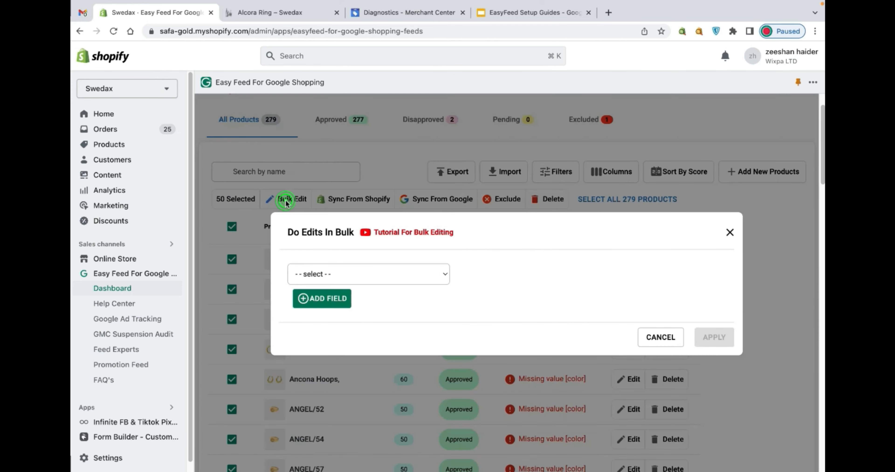
pyautogui.click(366, 275)
pyautogui.scroll(-5, 365, 264)
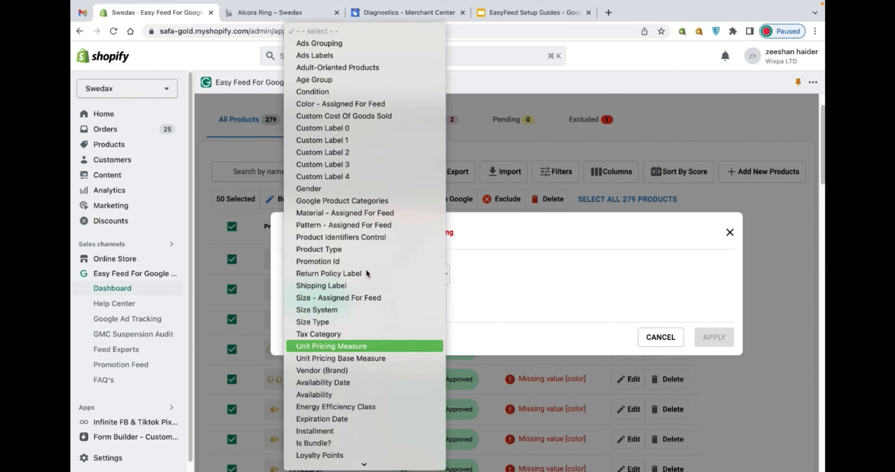
pyautogui.click(336, 104)
pyautogui.click(483, 264)
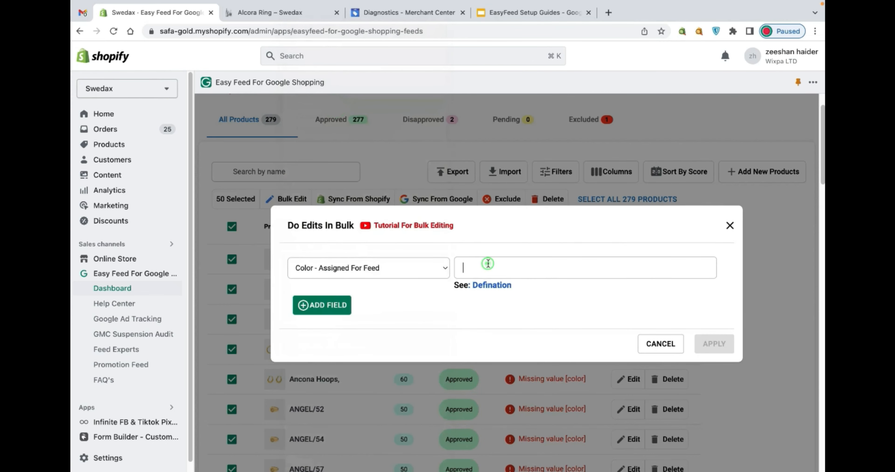
pyautogui.write('blue')
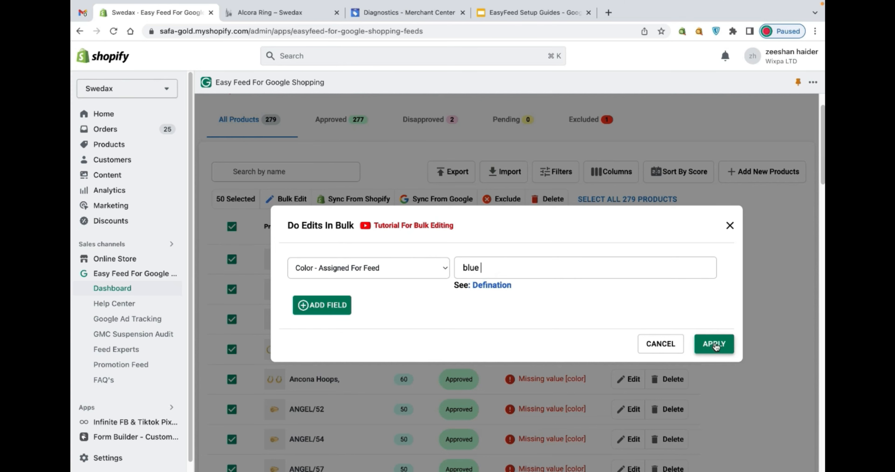
pyautogui.click(715, 344)
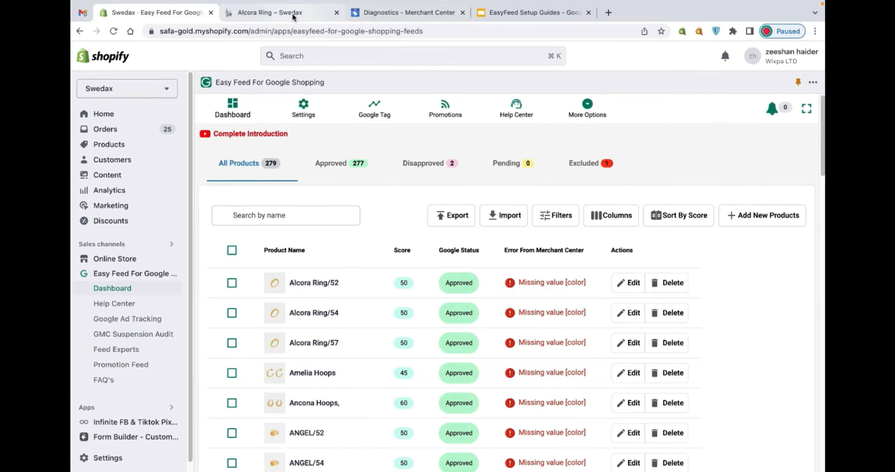
# - Switch to Google Merchant Center and reload the product Diagnostics to examine the item issues and item status overview
pyautogui.click(369, 9)
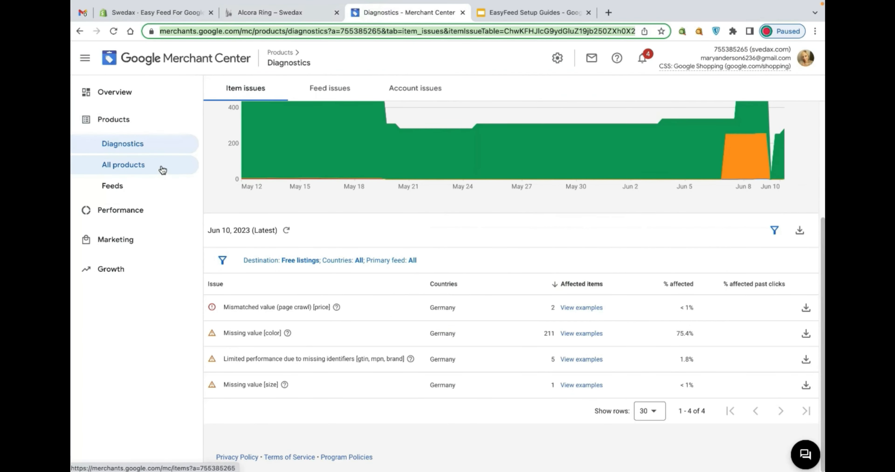
pyautogui.click(125, 164)
pyautogui.click(125, 146)
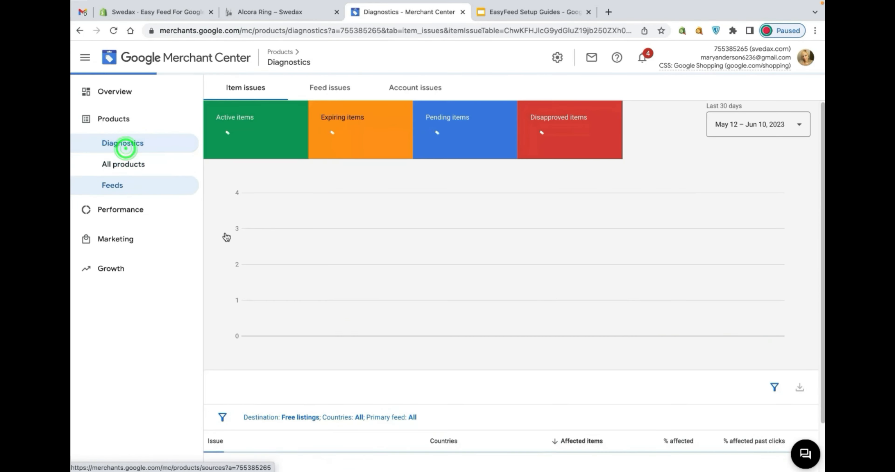
pyautogui.scroll(-5, 273, 287)
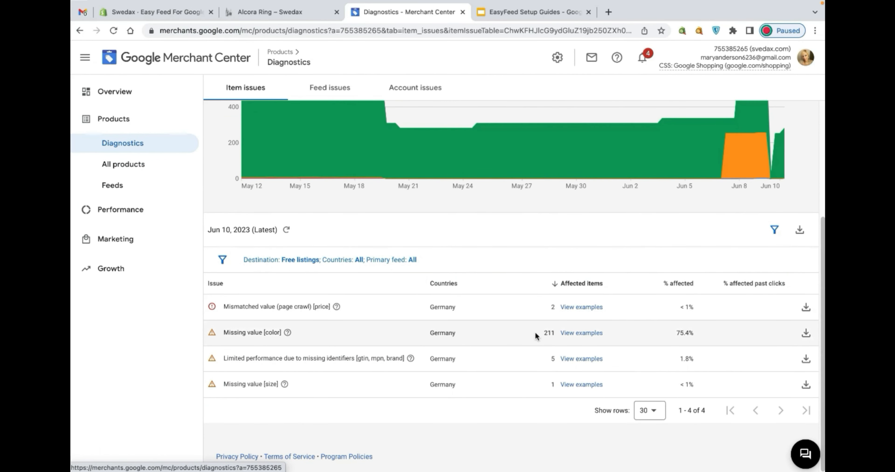
pyautogui.scroll(5, 455, 359)
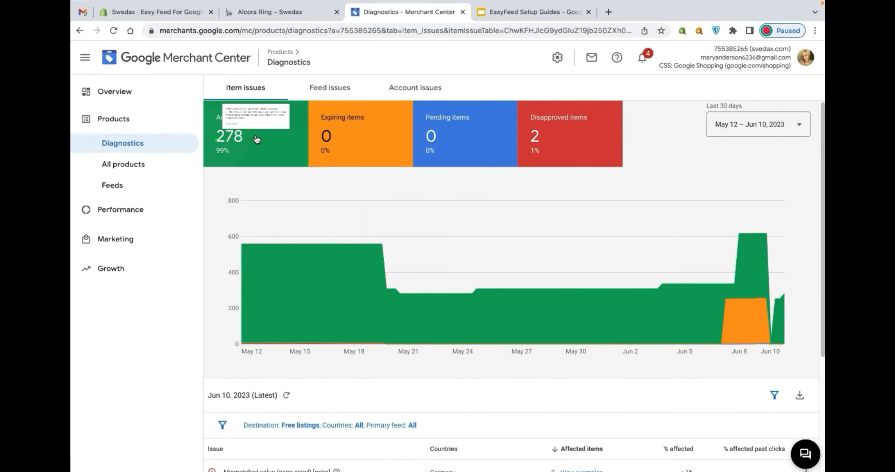
# - Check the active items in Diagnostics, open the list of all Merchant Center products, and refresh the page
pyautogui.click(237, 149)
pyautogui.click(135, 163)
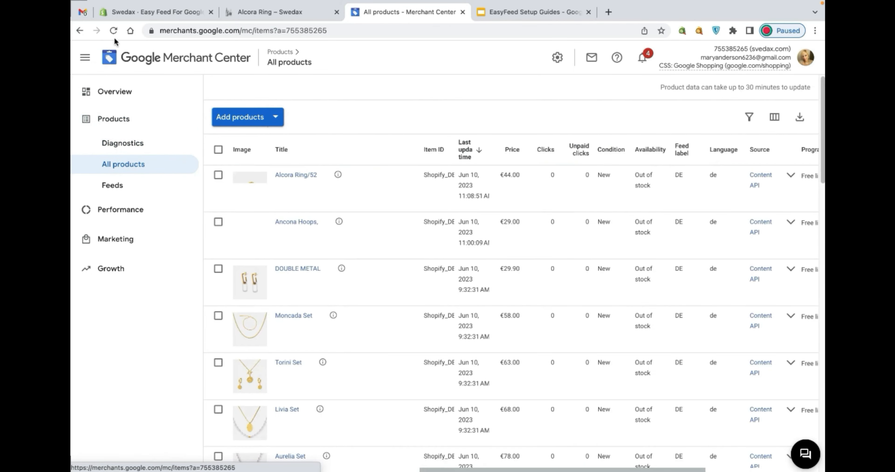
pyautogui.click(112, 31)
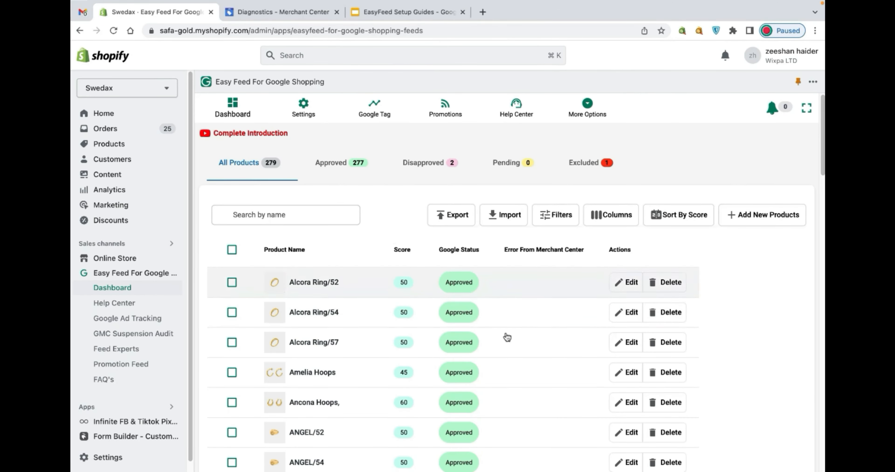
# - Examine the Error From Merchant Center column for the first page of products in the Easy Feed dashboard
pyautogui.scroll(-1, 493, 344)
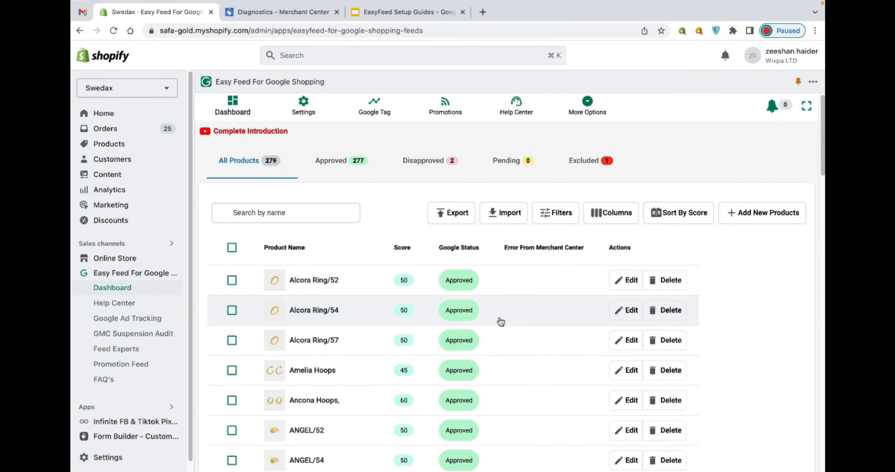
pyautogui.scroll(-5, 499, 323)
pyautogui.scroll(3, 499, 223)
pyautogui.scroll(-15, 450, 289)
pyautogui.scroll(-10, 448, 284)
# - Page forward to products 101–150 and examine their Google statuses and Merchant Center errors
pyautogui.click(603, 446)
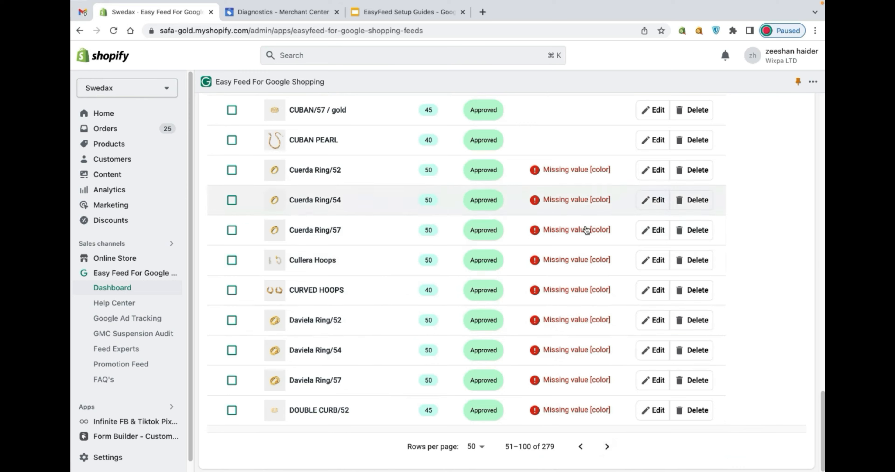
pyautogui.click(610, 447)
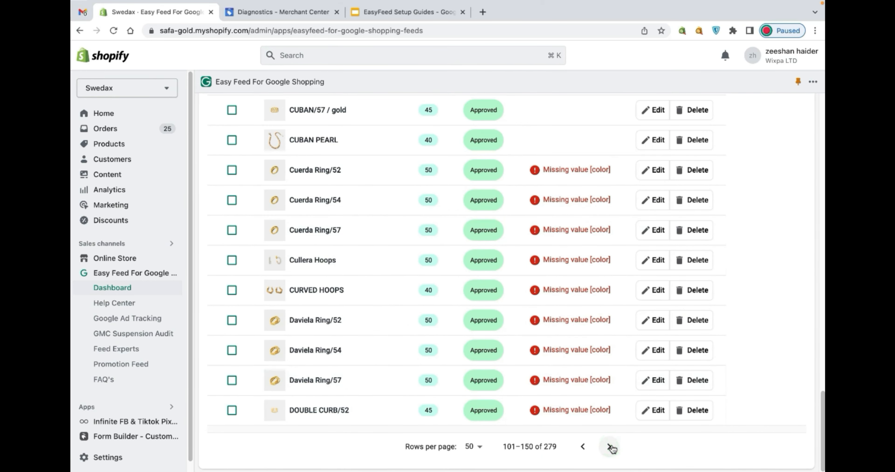
pyautogui.scroll(10, 598, 413)
pyautogui.scroll(10, 598, 412)
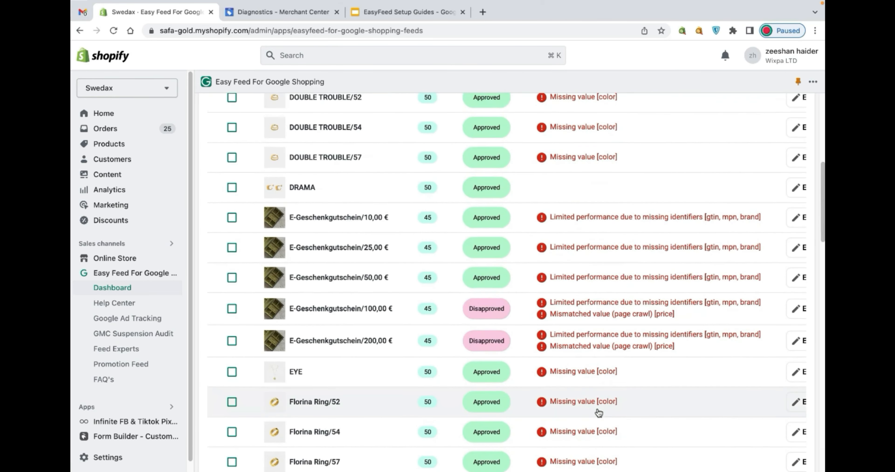
pyautogui.scroll(-5, 602, 344)
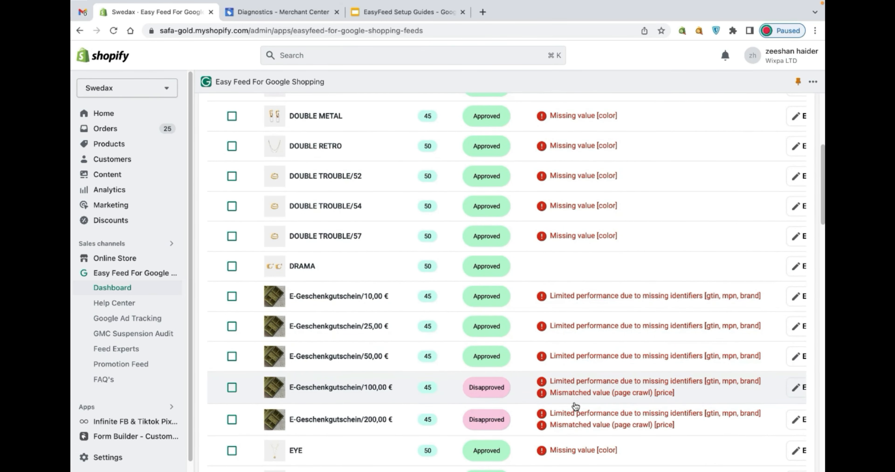
pyautogui.scroll(5, 577, 389)
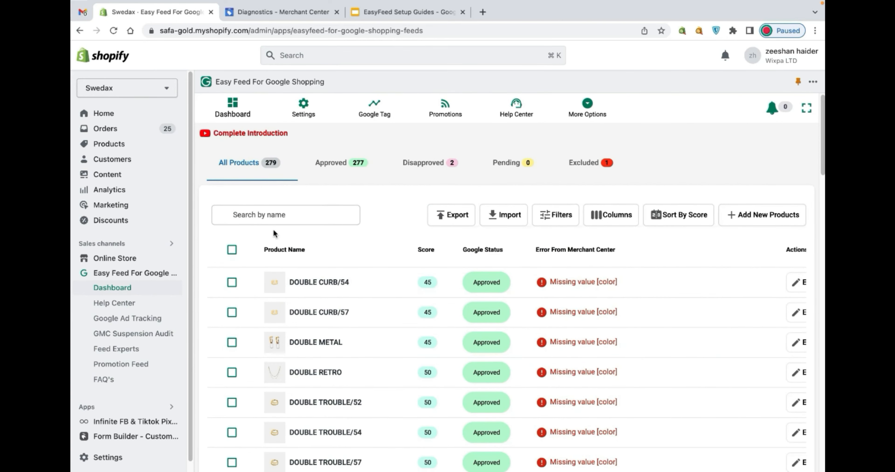
# - Switch to Google Merchant Center, reload Diagnostics, and highlight the affected item count for the Missing value [color] issue
pyautogui.click(253, 17)
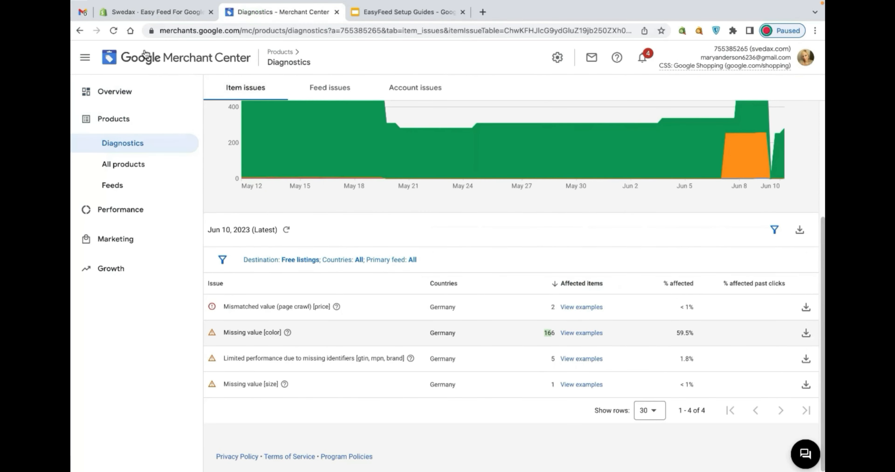
pyautogui.click(114, 31)
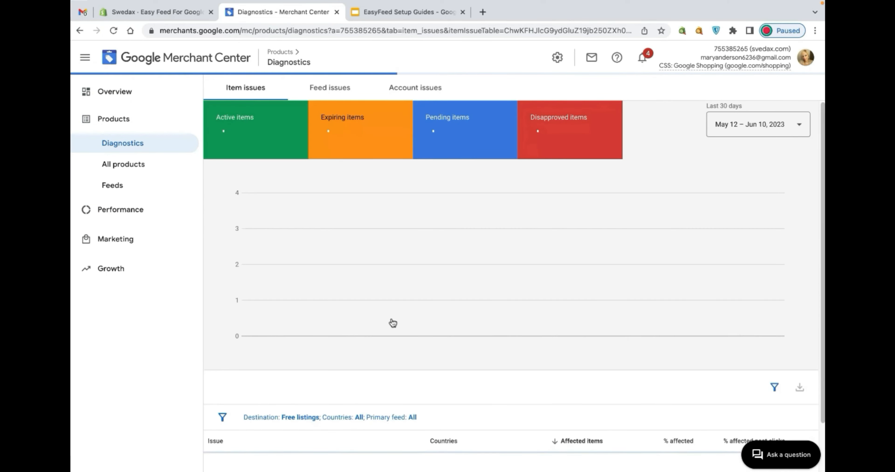
pyautogui.scroll(-4, 402, 336)
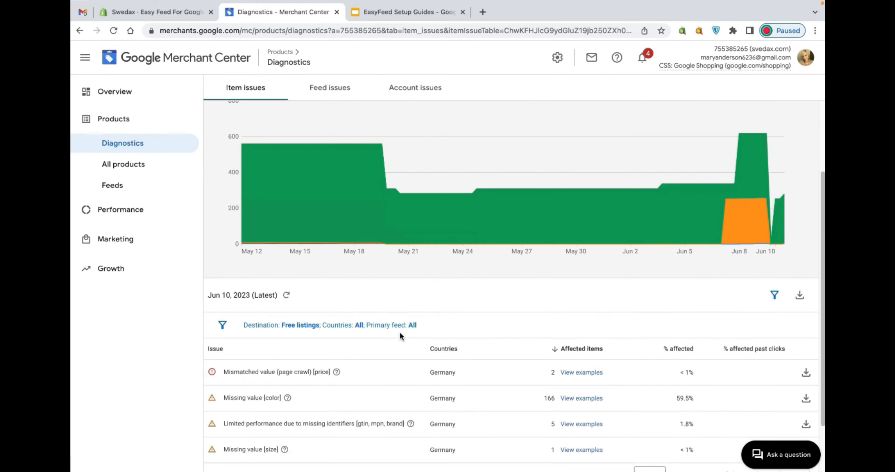
pyautogui.doubleClick(548, 365)
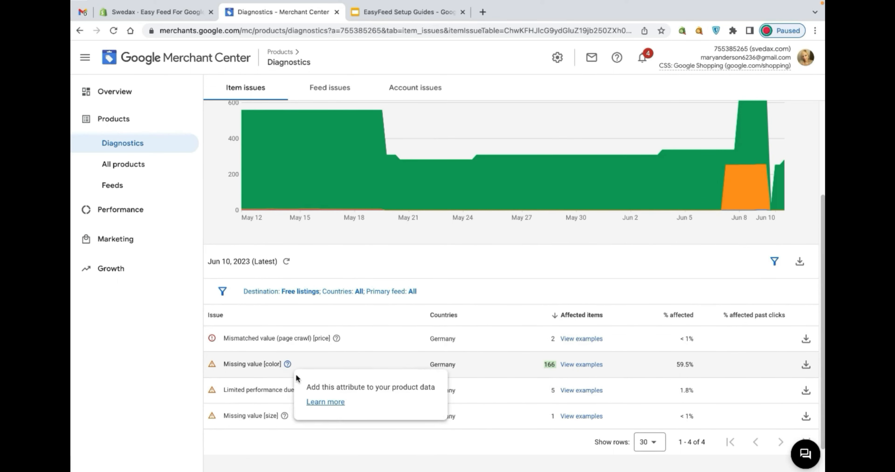
# - Switch to the Easy Feed dashboard, select all products on the current page, and open them for bulk editing
pyautogui.click(184, 14)
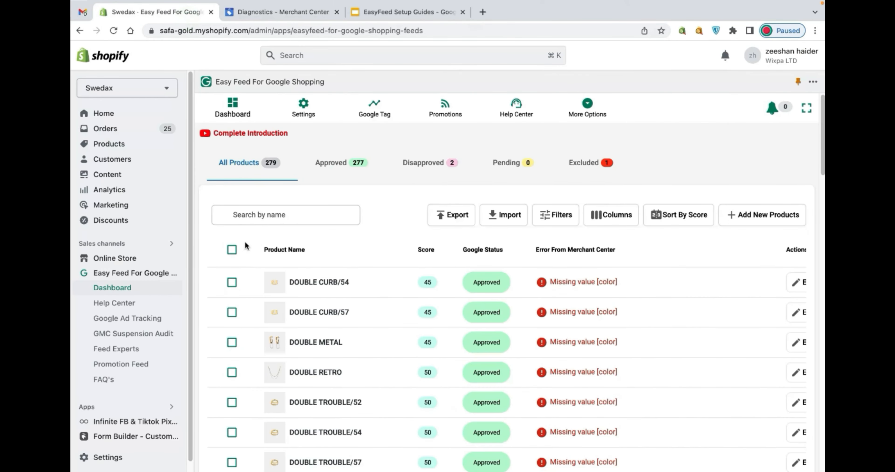
pyautogui.click(237, 248)
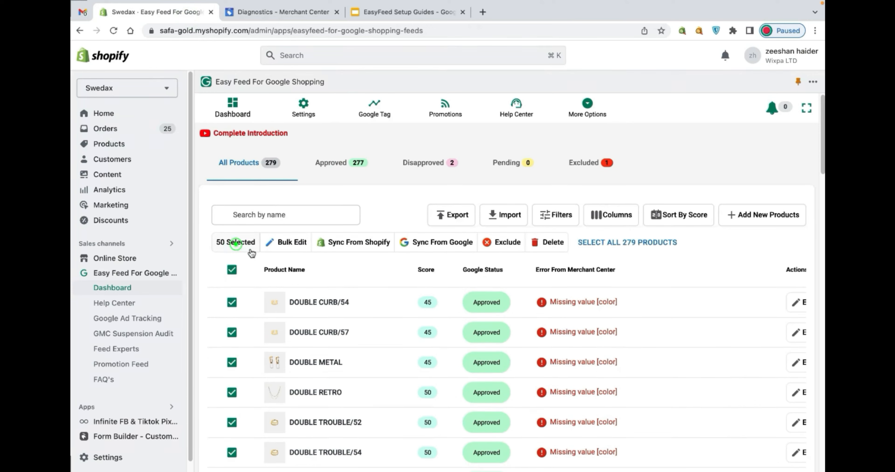
pyautogui.click(300, 248)
# - Look through the attributes available for bulk editing and choose Shipping to view its input fields
pyautogui.click(328, 275)
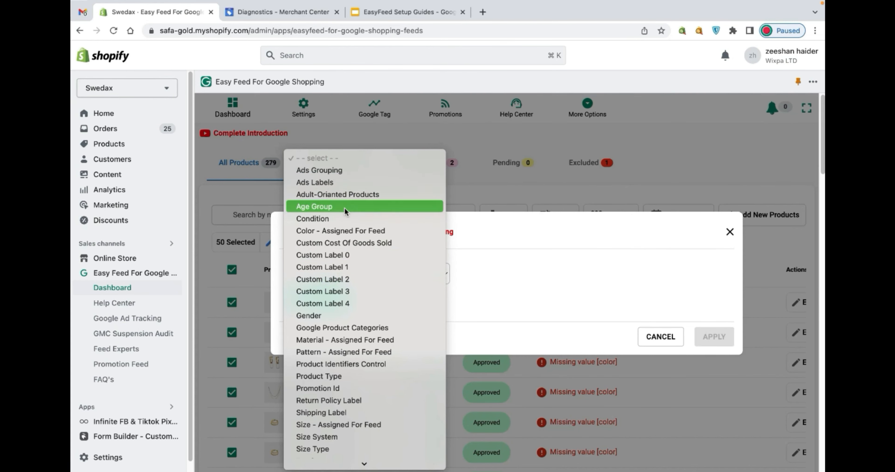
pyautogui.scroll(-5, 357, 268)
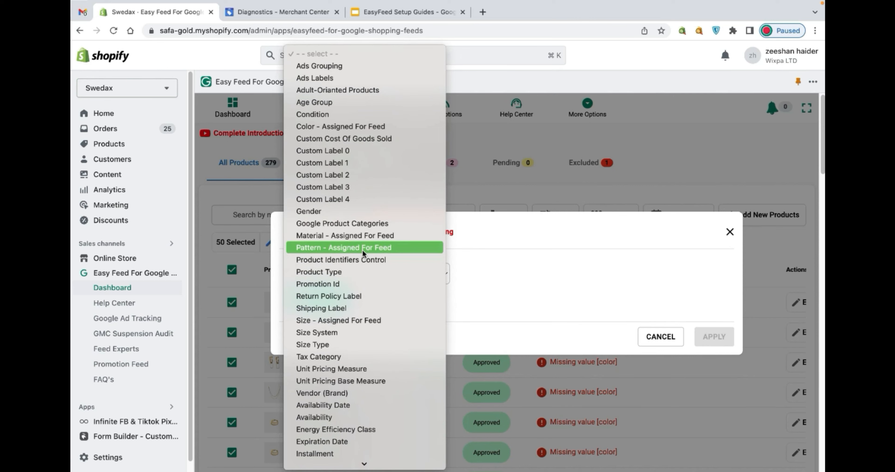
pyautogui.scroll(-2, 386, 306)
pyautogui.scroll(-7, 386, 306)
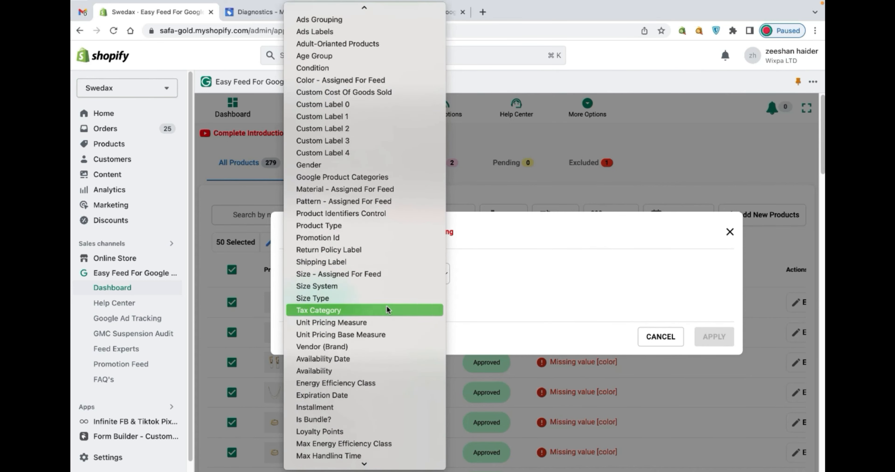
pyautogui.scroll(-3, 387, 305)
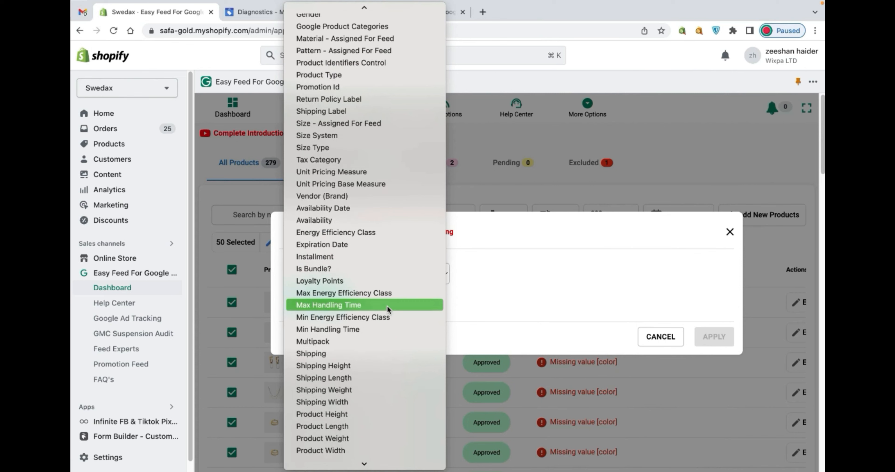
pyautogui.scroll(-2, 388, 395)
pyautogui.click(361, 316)
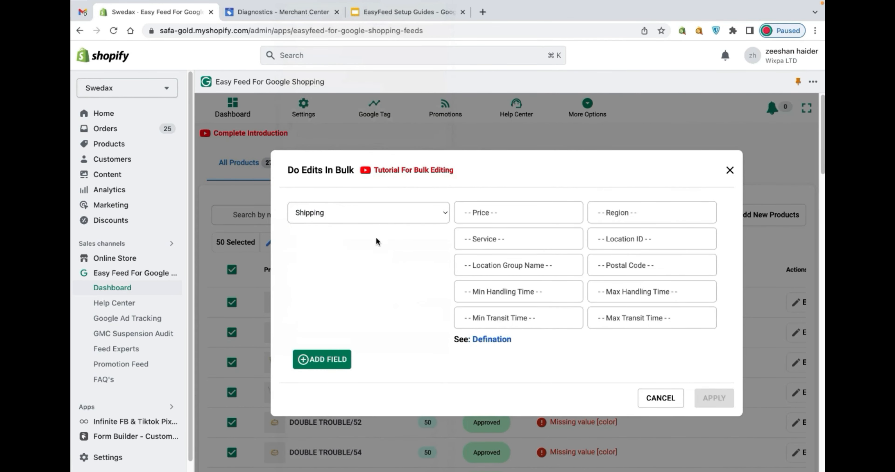
# - Change the bulk edit attribute to Is Bundle? and view its value options
pyautogui.click(445, 216)
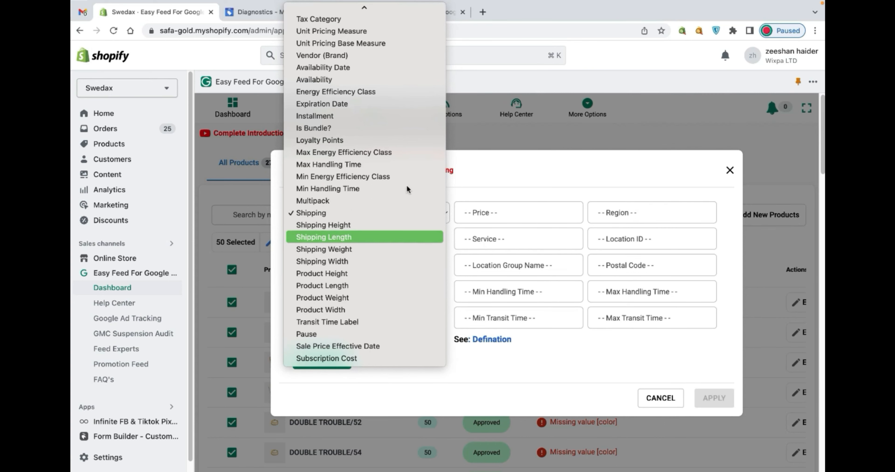
pyautogui.click(365, 128)
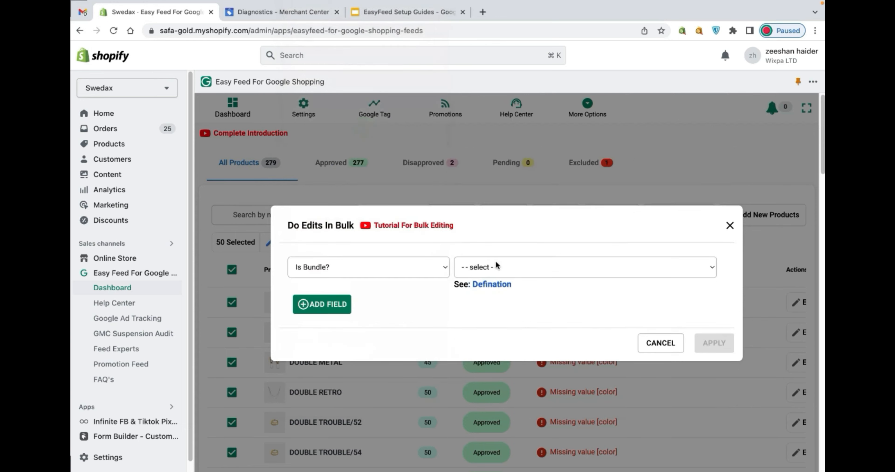
pyautogui.click(516, 267)
# - Change the bulk edit attribute to Min Energy Efficiency Class and view its value options
pyautogui.click(411, 266)
pyautogui.scroll(-1, 412, 268)
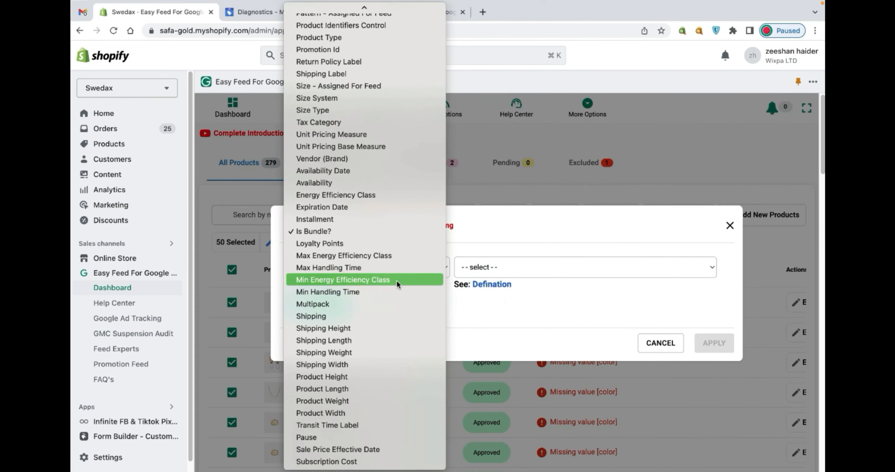
pyautogui.click(397, 280)
pyautogui.click(500, 267)
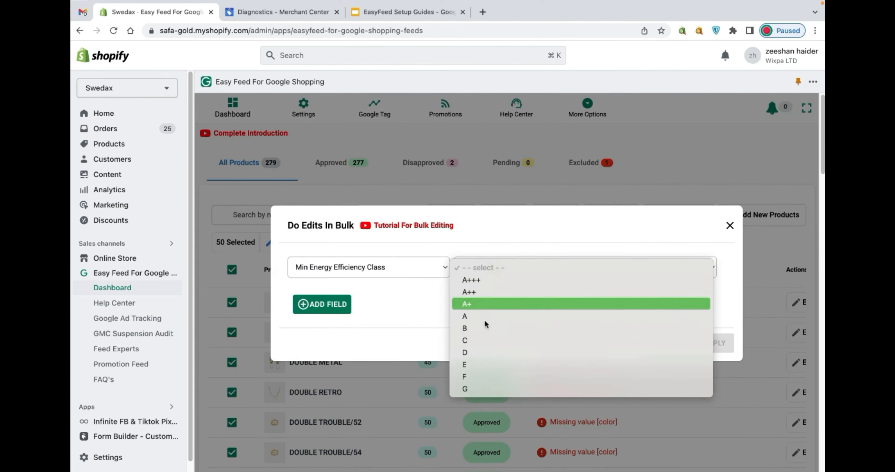
pyautogui.click(414, 303)
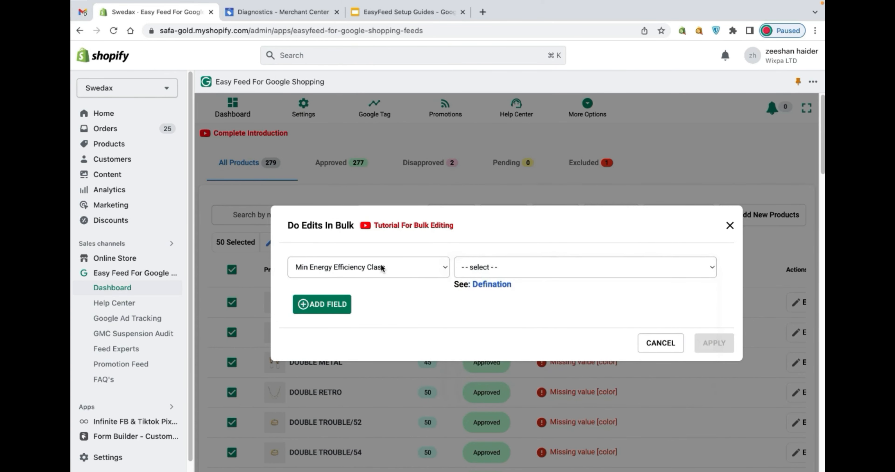
# - Look through the full list of bulk edit attributes again and recheck the energy efficiency class values
pyautogui.click(381, 267)
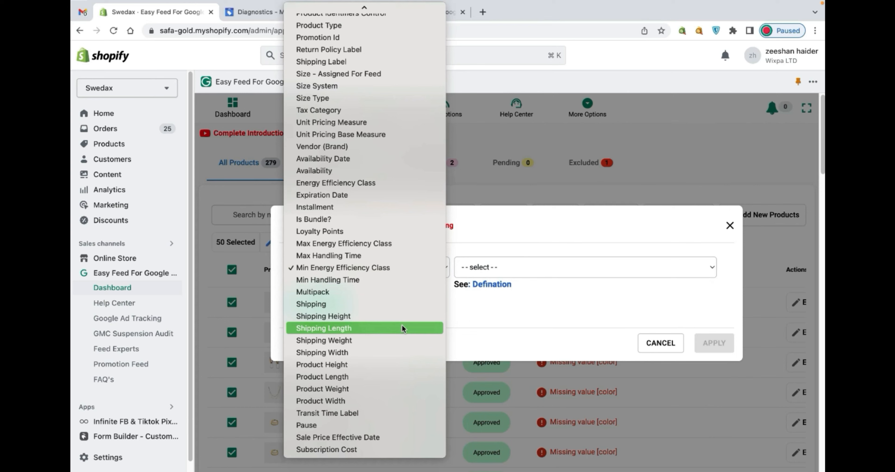
pyautogui.scroll(8, 402, 325)
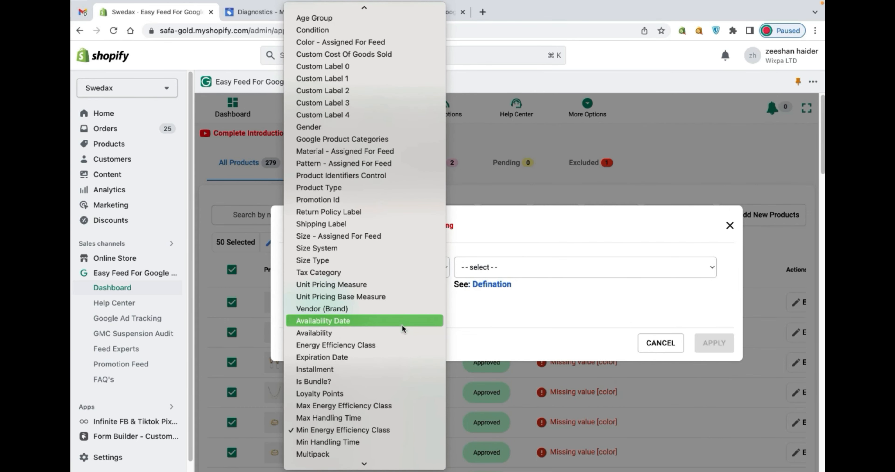
pyautogui.scroll(3, 401, 324)
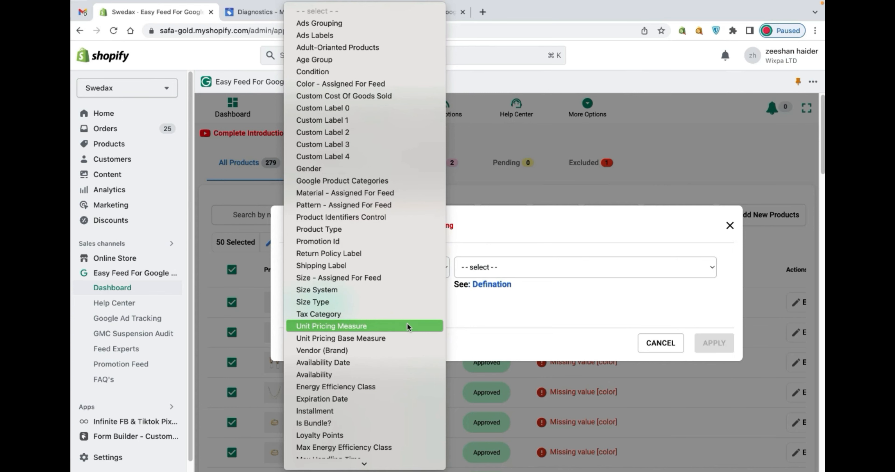
pyautogui.scroll(-8, 407, 321)
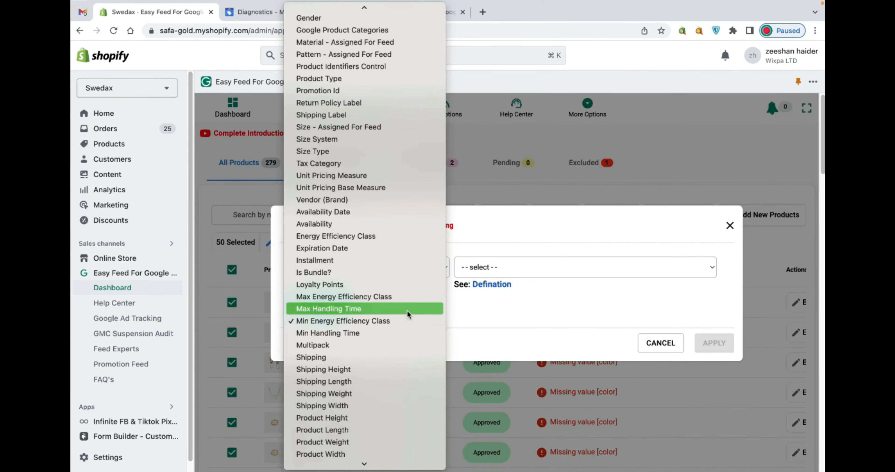
pyautogui.click(514, 266)
pyautogui.click(517, 267)
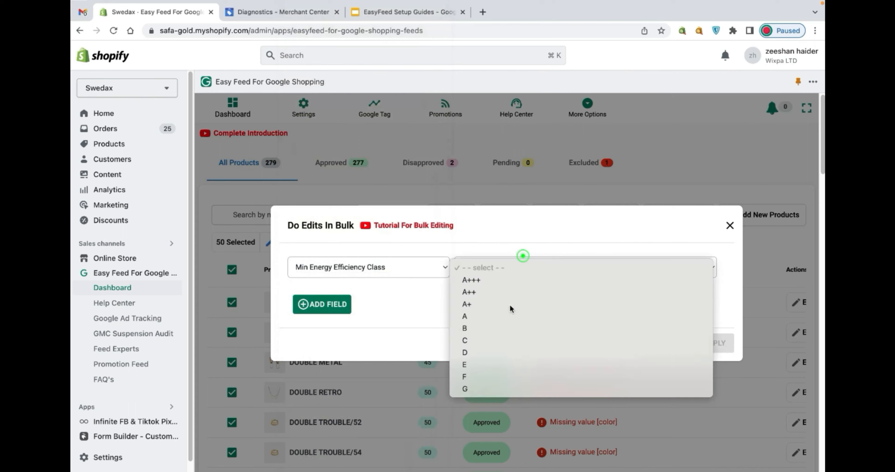
# - Change the bulk edit attribute to Custom Label 3 and enter the sample value "cvsdfsd"
pyautogui.click(405, 273)
pyautogui.click(407, 275)
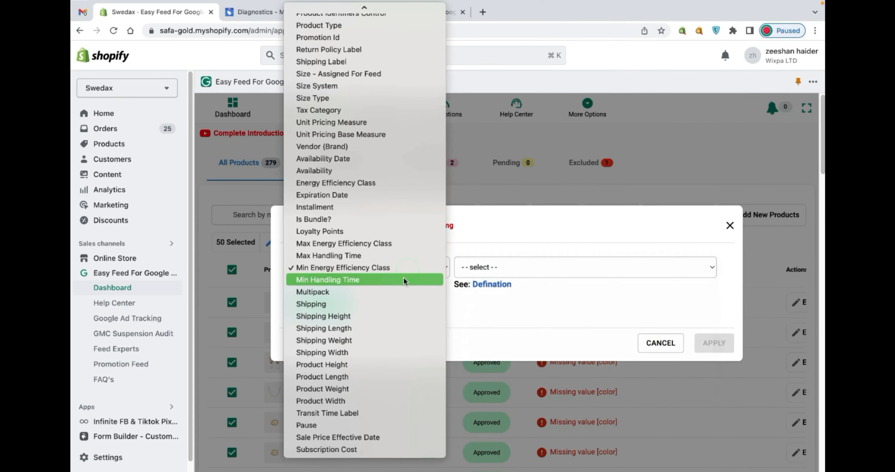
pyautogui.scroll(6, 404, 278)
pyautogui.click(337, 69)
pyautogui.click(493, 270)
pyautogui.write('cvsdfsd')
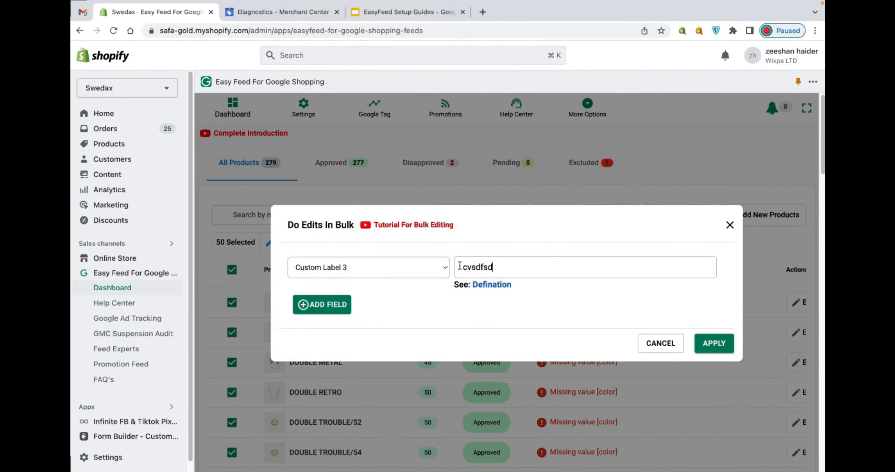
# - Change the bulk edit attribute to Gender and view its value options
pyautogui.click(410, 272)
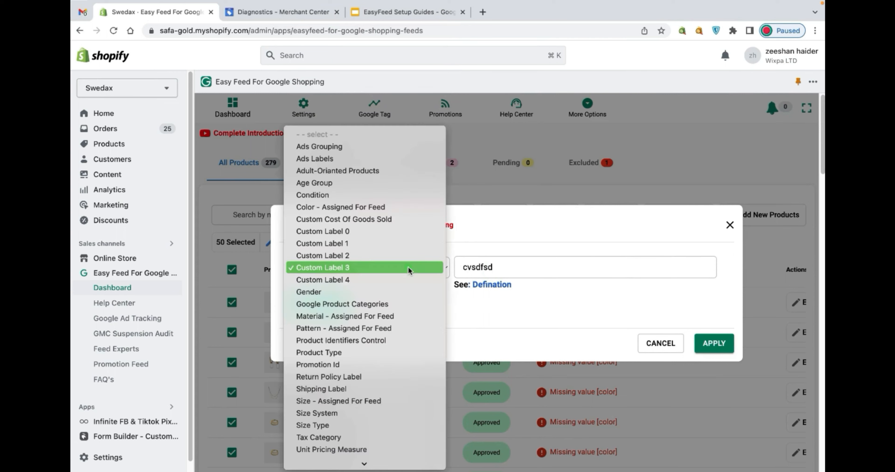
pyautogui.click(418, 297)
pyautogui.click(511, 273)
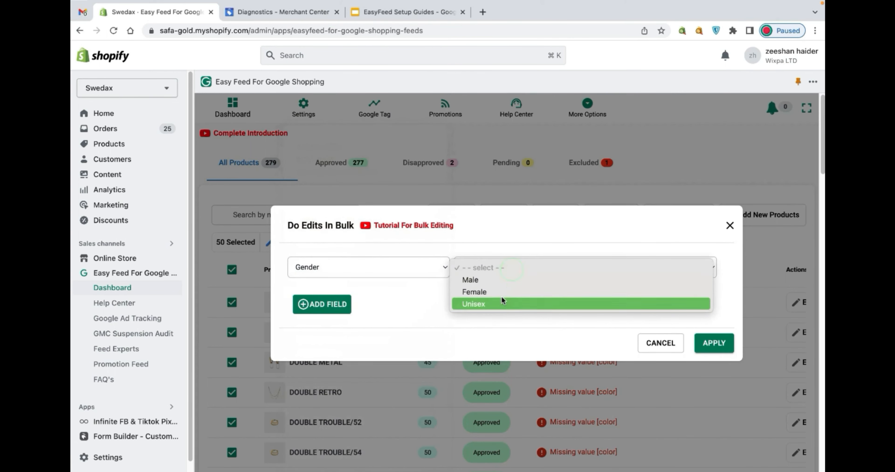
pyautogui.click(397, 266)
# - Change the bulk edit attribute to Sale Price Effective Date, with start date 06/01/2023 and end date 07/31/2023
pyautogui.click(397, 266)
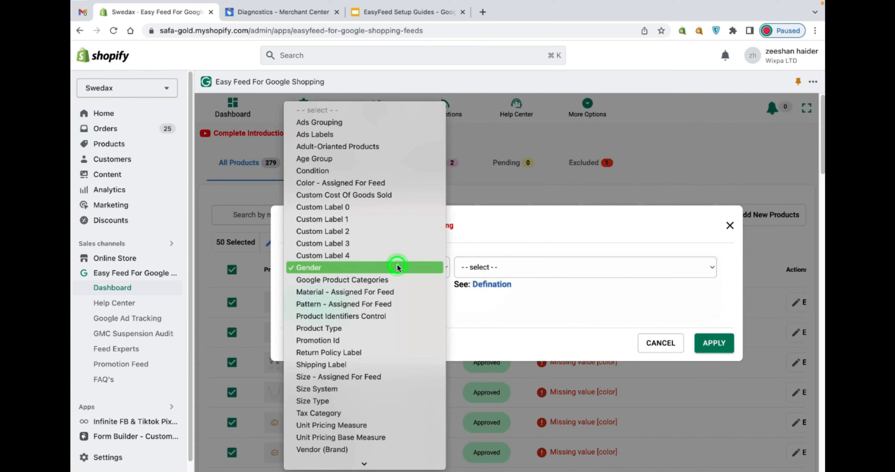
pyautogui.scroll(-5, 398, 265)
pyautogui.scroll(-4, 397, 263)
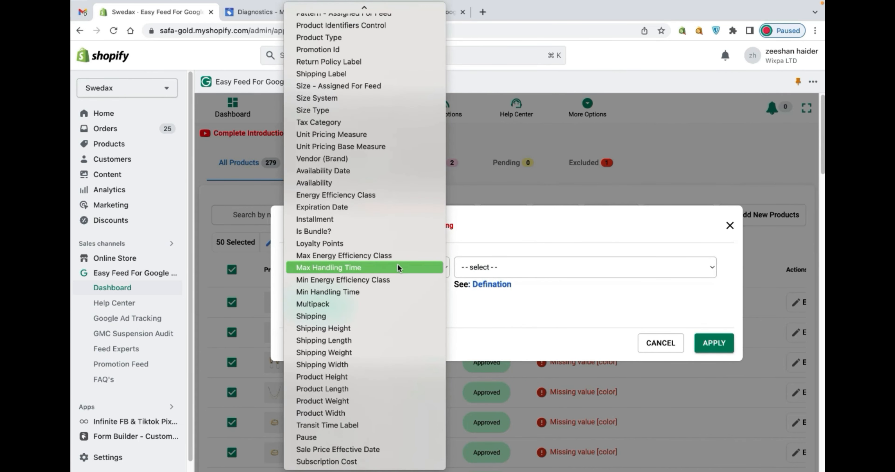
pyautogui.click(367, 449)
pyautogui.click(535, 270)
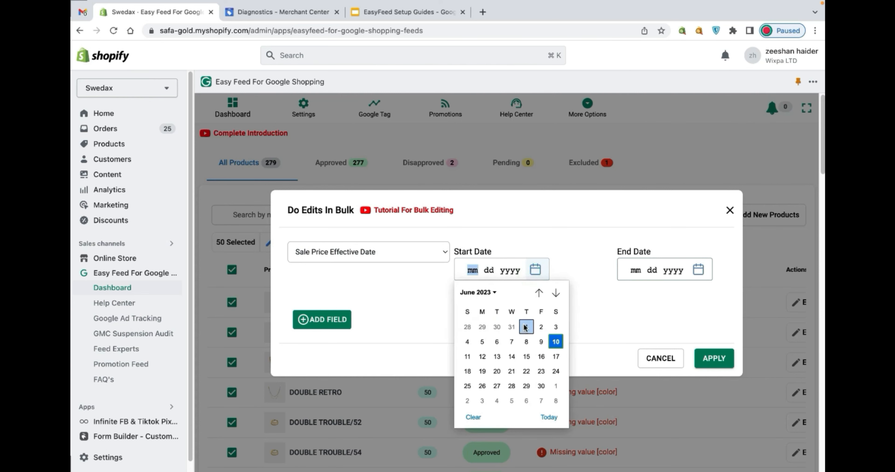
pyautogui.click(525, 327)
pyautogui.click(698, 270)
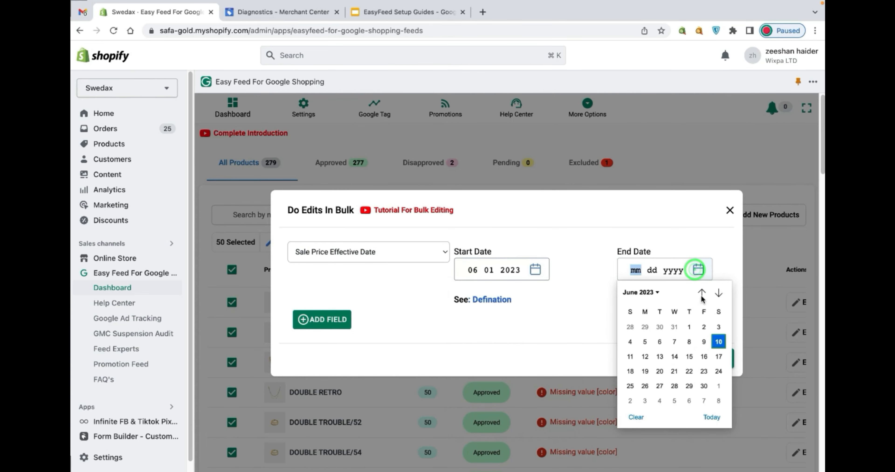
pyautogui.click(719, 293)
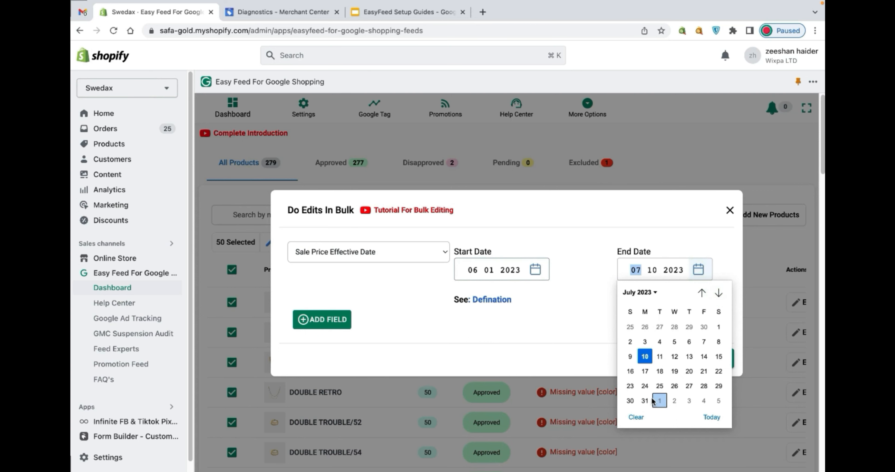
pyautogui.click(644, 400)
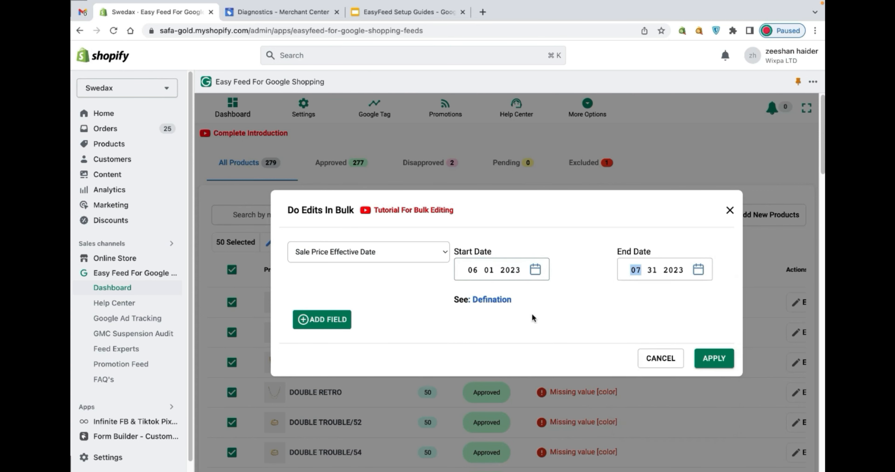
# - Read the help definition of the sale price effective date attribute, and close both the article and the bulk edit dialog
pyautogui.click(495, 304)
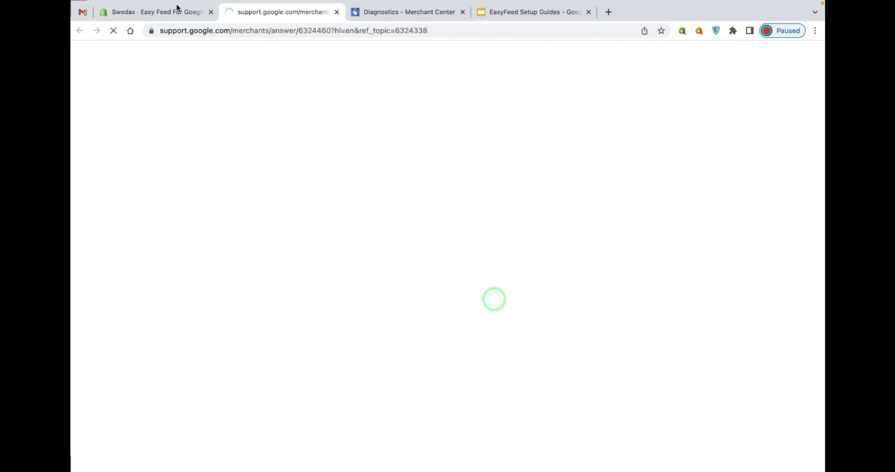
pyautogui.scroll(-12, 215, 267)
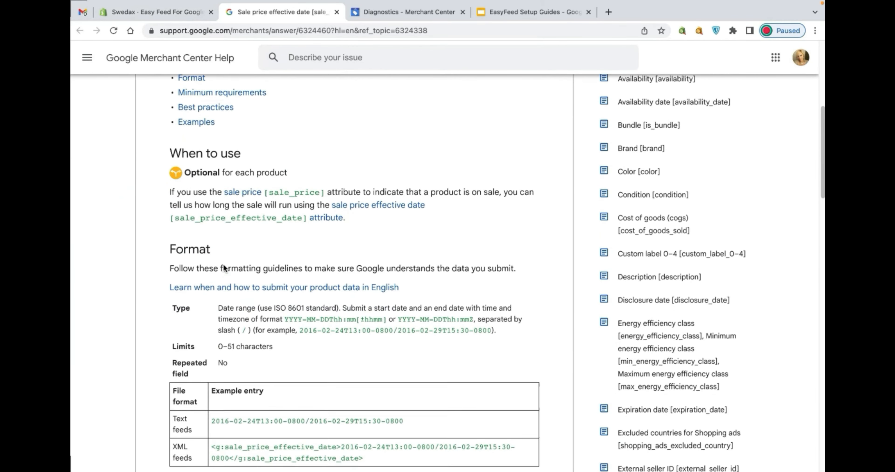
pyautogui.scroll(-8, 223, 263)
pyautogui.scroll(20, 223, 264)
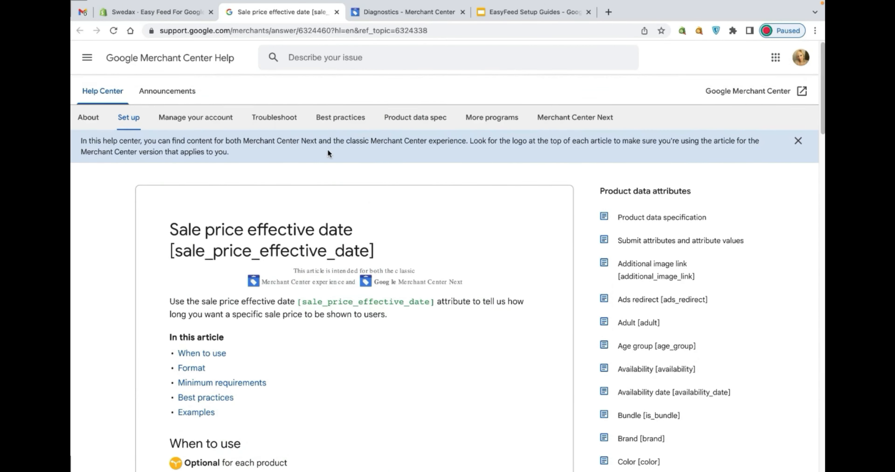
pyautogui.press('super+w')
pyautogui.click(730, 210)
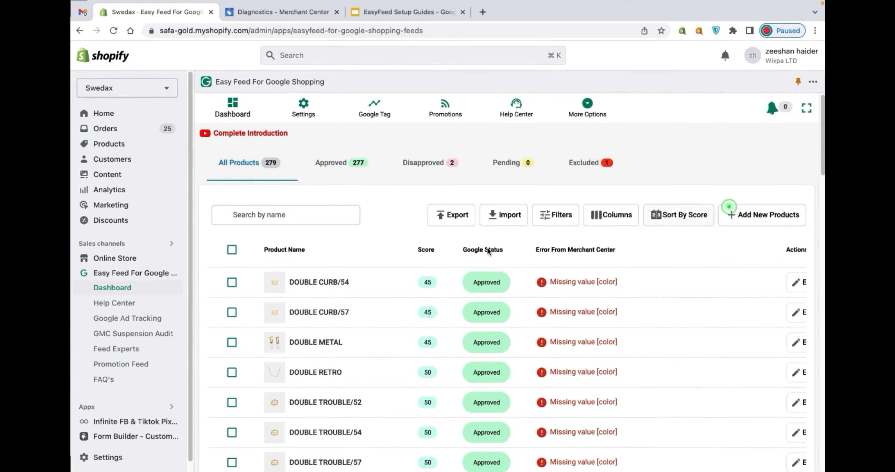
# - Open the product DOUBLE CURB/54 and examine its title, description, and compulsory details with their scores
pyautogui.click(304, 284)
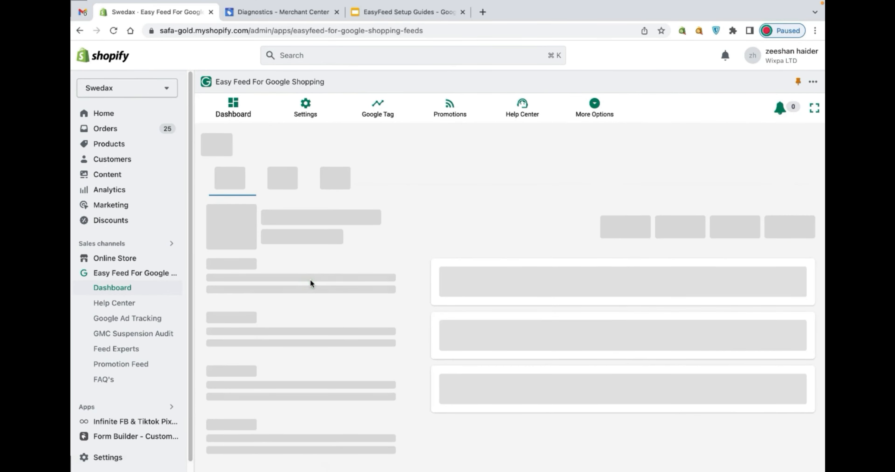
pyautogui.scroll(-1, 391, 312)
pyautogui.moveTo(535, 266); pyautogui.dragTo(442, 267)
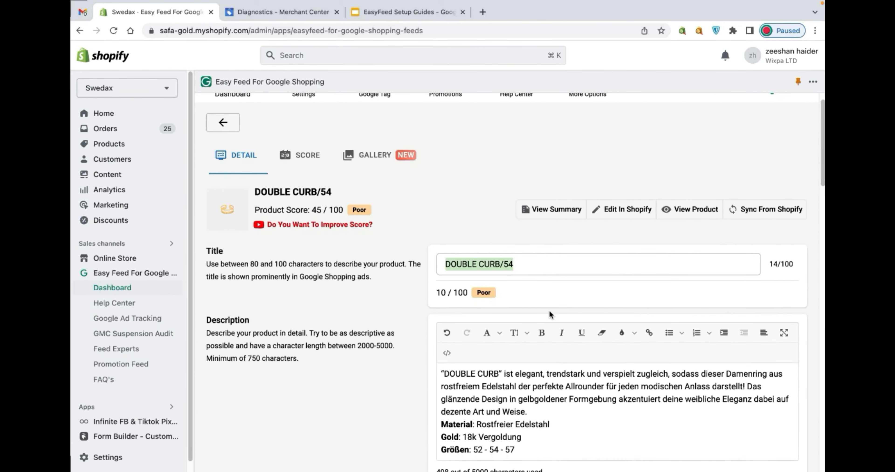
pyautogui.scroll(-5, 527, 313)
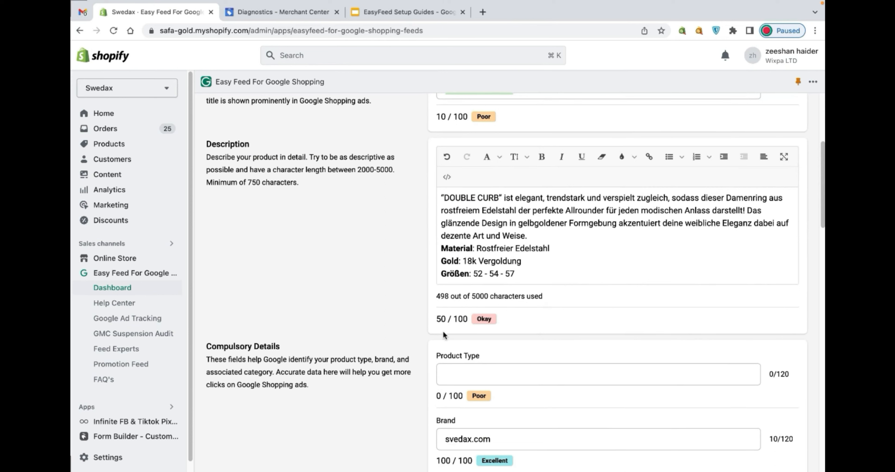